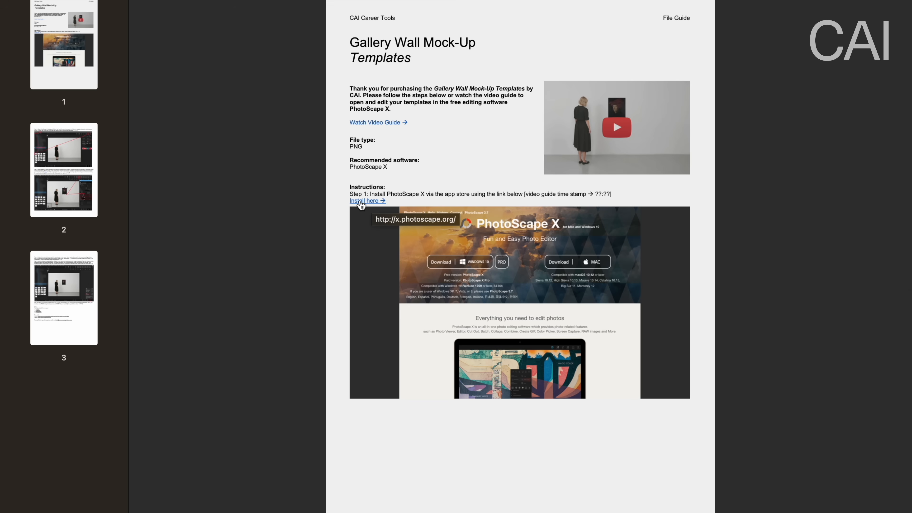
Follow the file guide's install link to the Mac version of PhotoScape X in the App Store and open the app.
{"action": "left_click", "coordinate": [360, 202]}
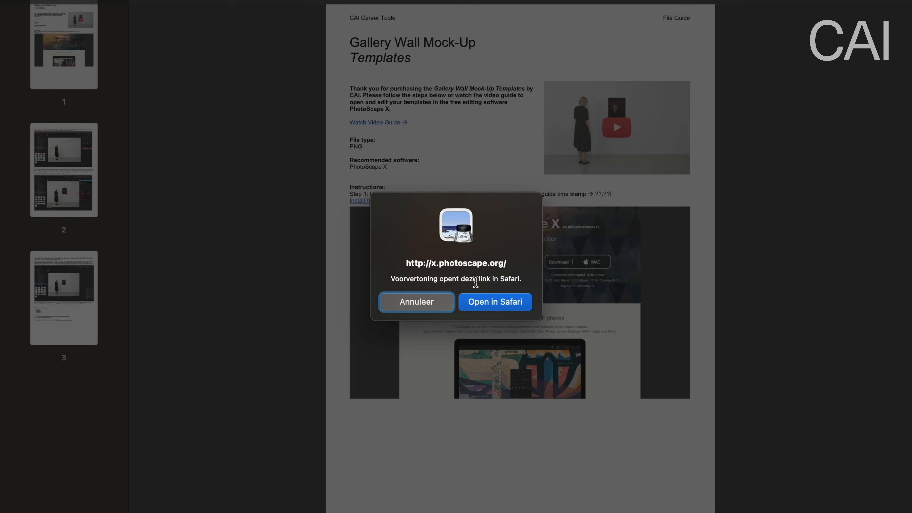
{"action": "left_click", "coordinate": [477, 303]}
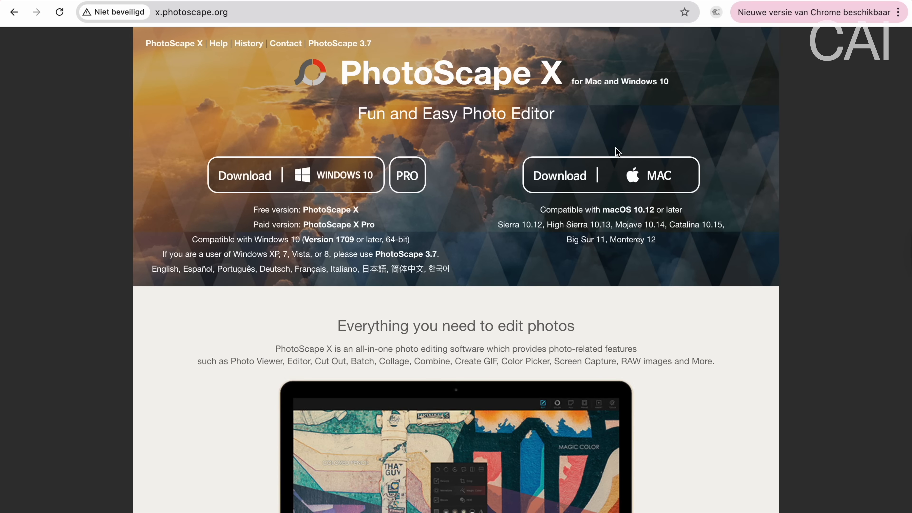
{"action": "left_click", "coordinate": [582, 182]}
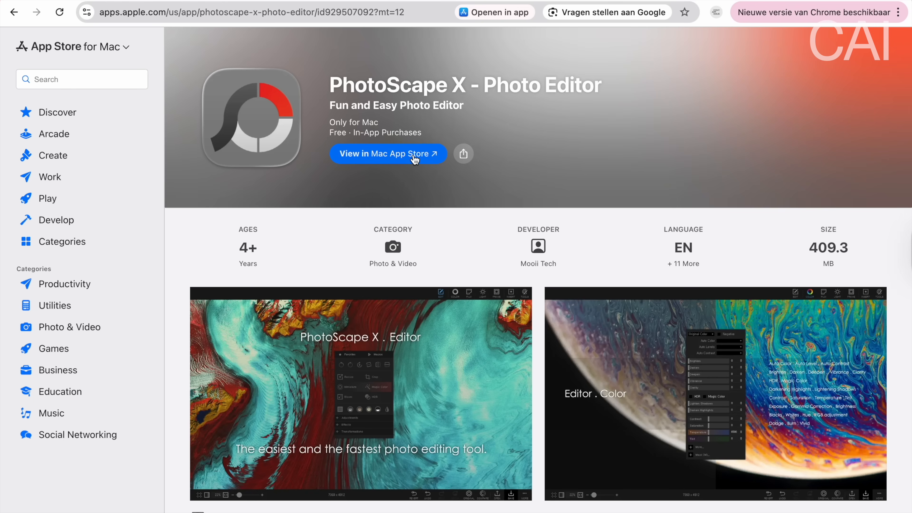
{"action": "left_click", "coordinate": [414, 158]}
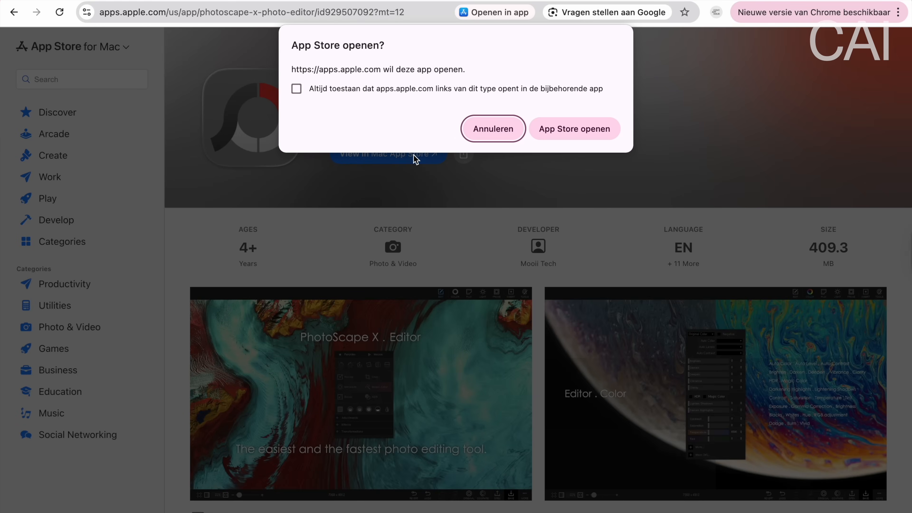
{"action": "left_click", "coordinate": [575, 132]}
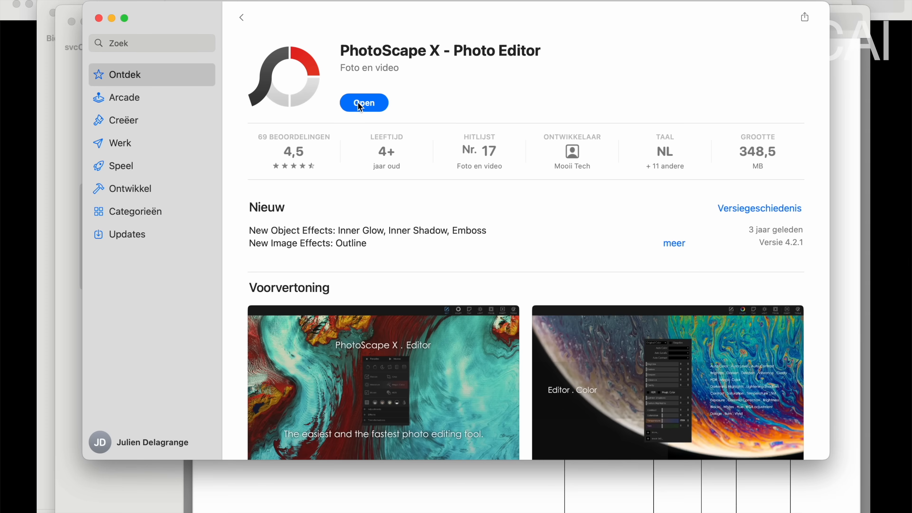
{"action": "left_click", "coordinate": [364, 104]}
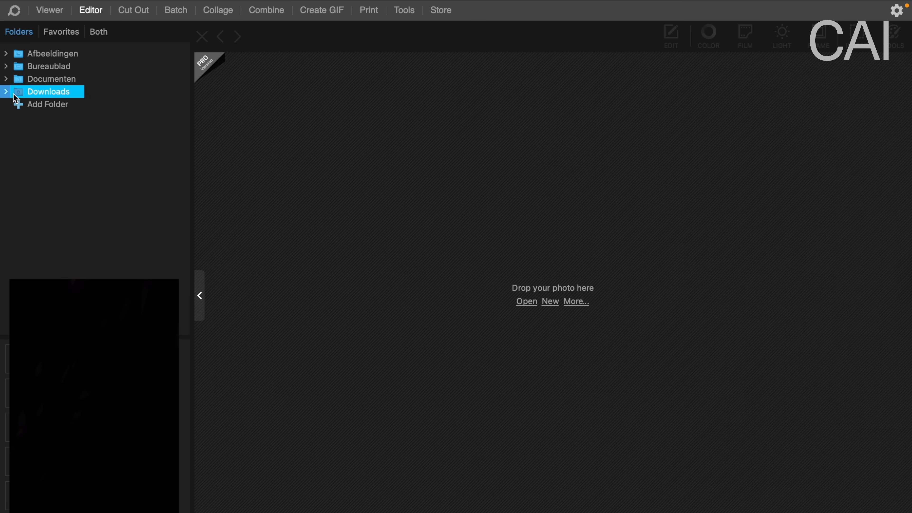
Open the gallery wall template CAI_T_MU_06_0.png and insert the portrait painting of the man in a red turban from Downloads.
{"action": "double_click", "coordinate": [32, 94]}
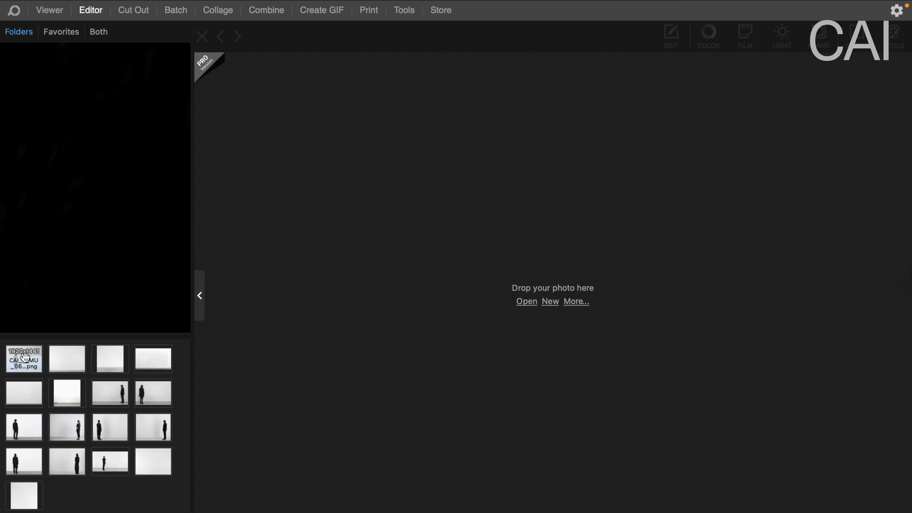
{"action": "left_click", "coordinate": [25, 357]}
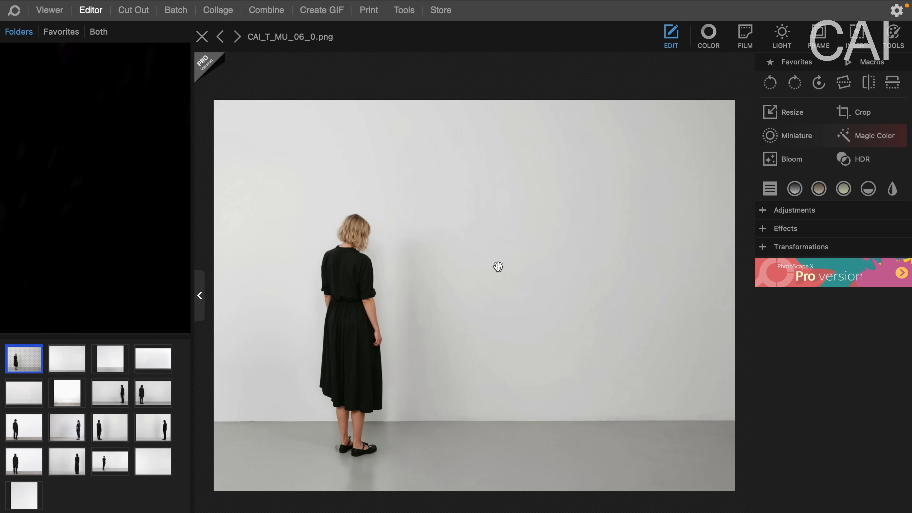
{"action": "left_click", "coordinate": [860, 32]}
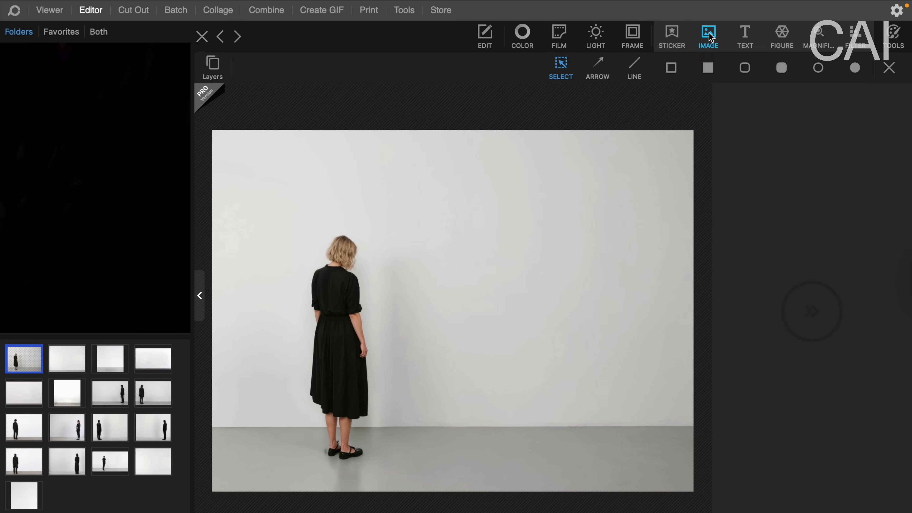
{"action": "left_click", "coordinate": [710, 36]}
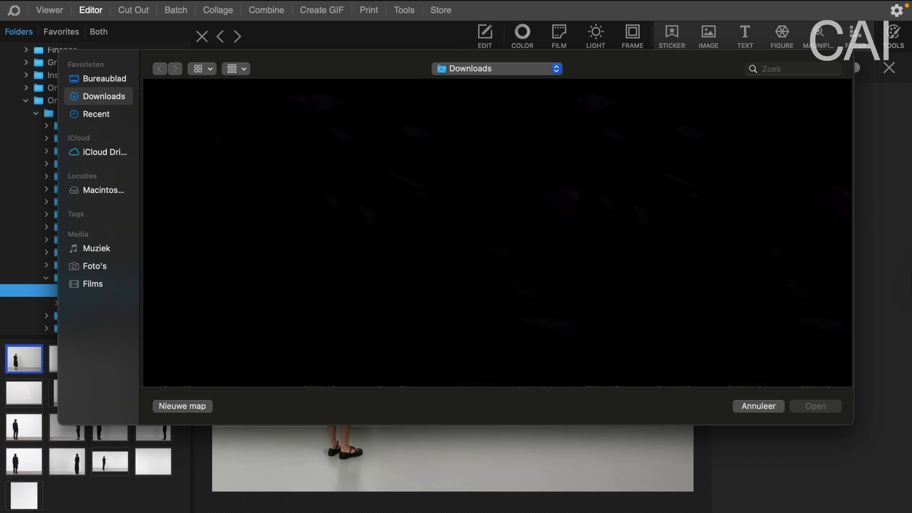
{"action": "double_click", "coordinate": [463, 309]}
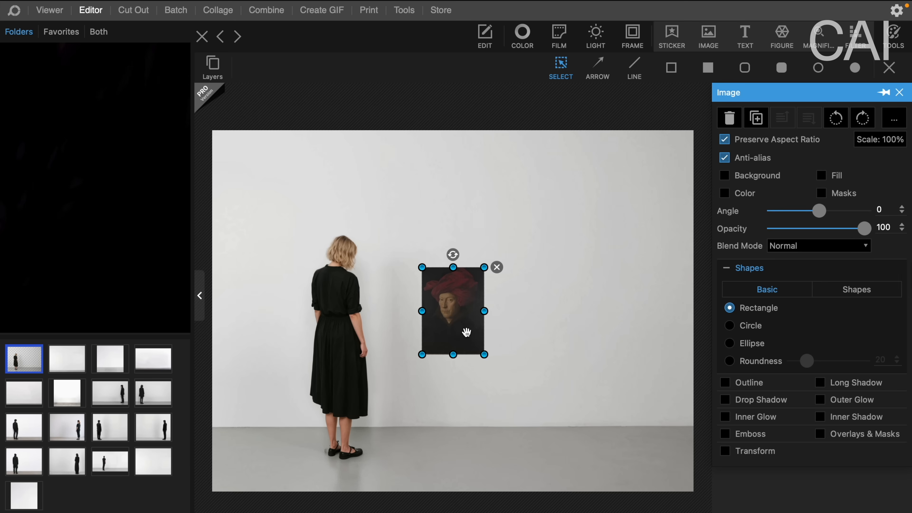
Move the portrait straight up on the wall so it hangs around the woman's eye level.
{"action": "left_click", "coordinate": [523, 310]}
{"action": "mouse_move", "coordinate": [456, 311]}
{"action": "left_mouse_down"}
{"action": "mouse_move", "coordinate": [454, 288]}
{"action": "mouse_move", "coordinate": [455, 298]}
{"action": "left_mouse_up"}
{"action": "left_click", "coordinate": [504, 270]}
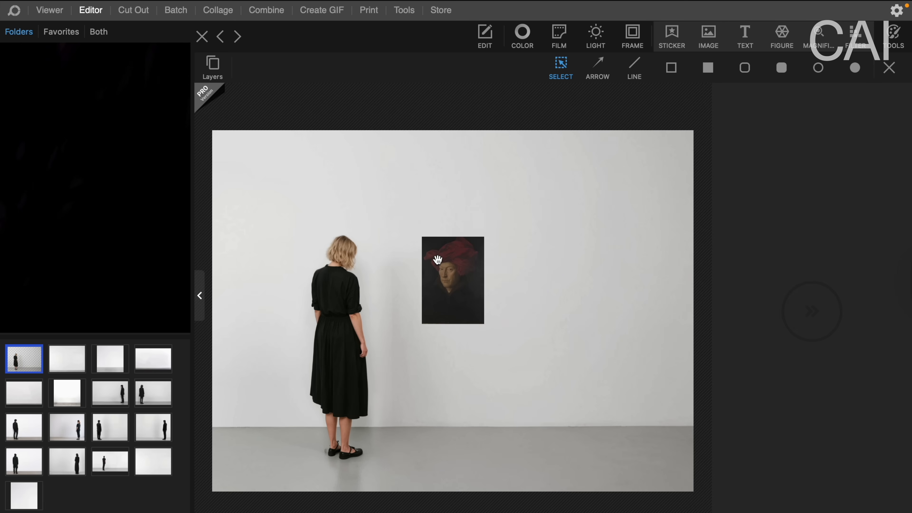
{"action": "left_click_drag", "start_coordinate": [450, 287], "coordinate": [452, 276]}
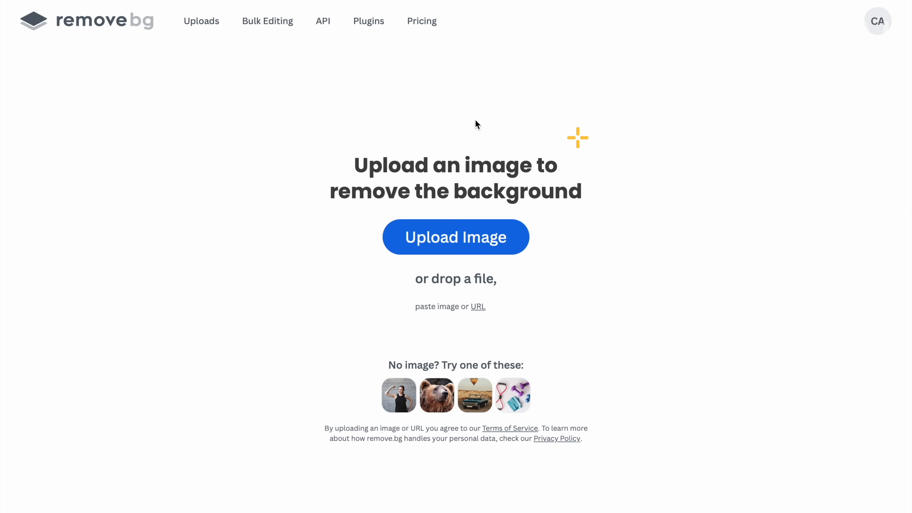
On remove.bg, remove the pink-and-teal artwork's background and download both the 441 x 565 preview and the 1100 x 1409 version.
{"action": "left_click", "coordinate": [474, 243]}
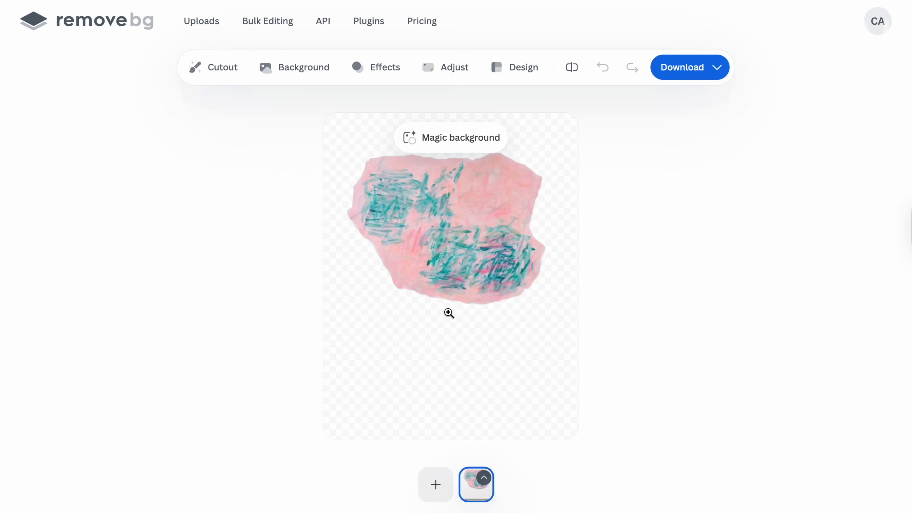
{"action": "left_click", "coordinate": [692, 76]}
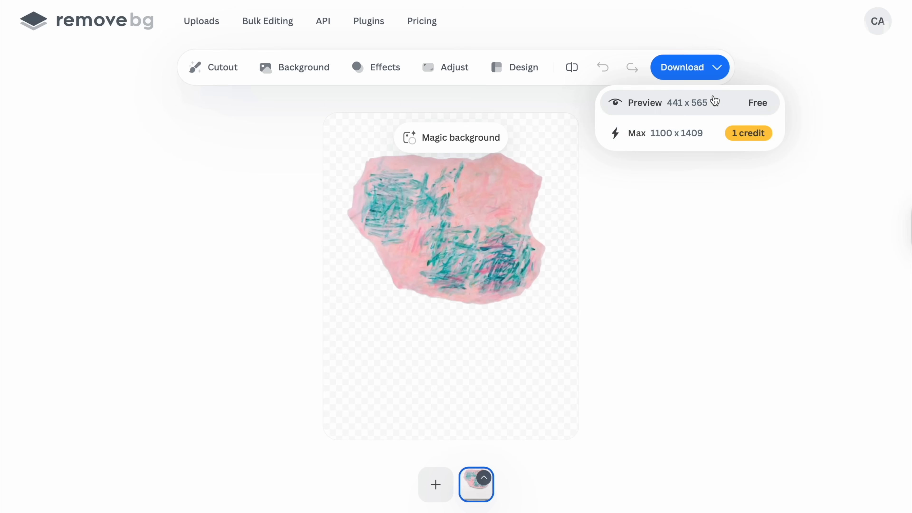
{"action": "left_click", "coordinate": [700, 112]}
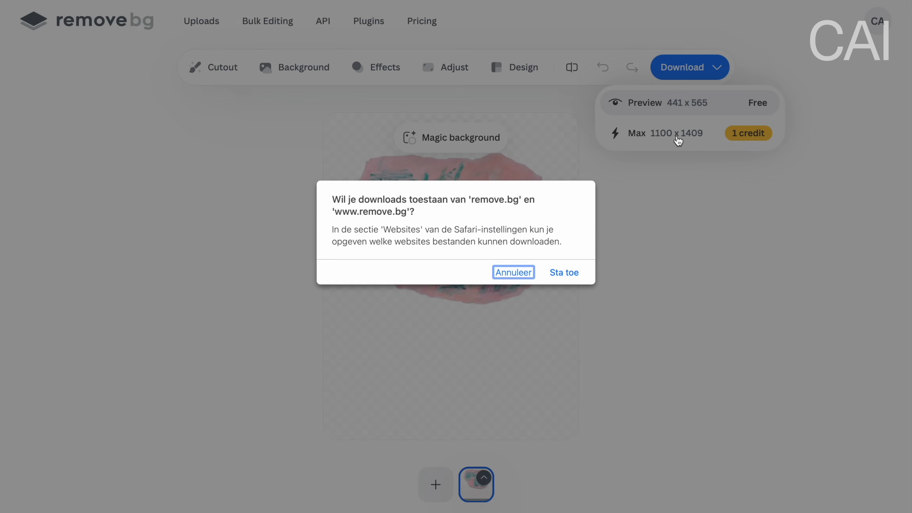
{"action": "left_click", "coordinate": [571, 271]}
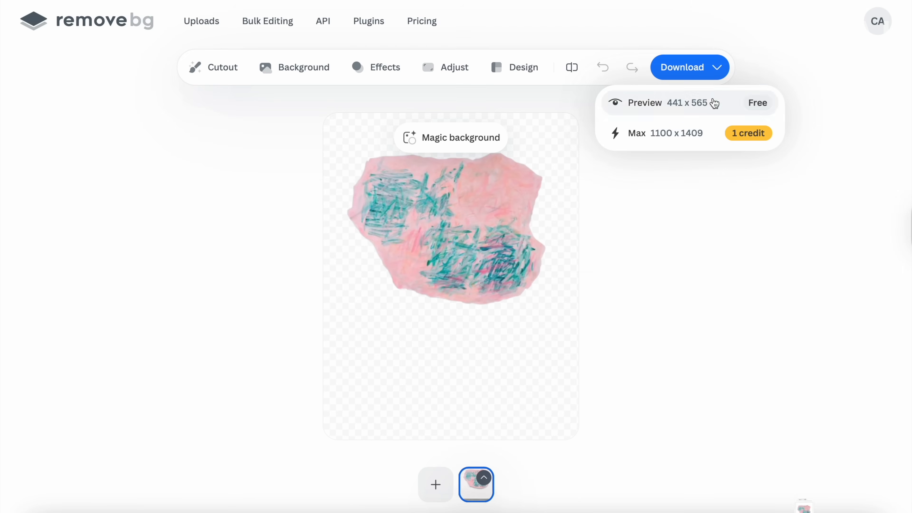
{"action": "left_click", "coordinate": [706, 134]}
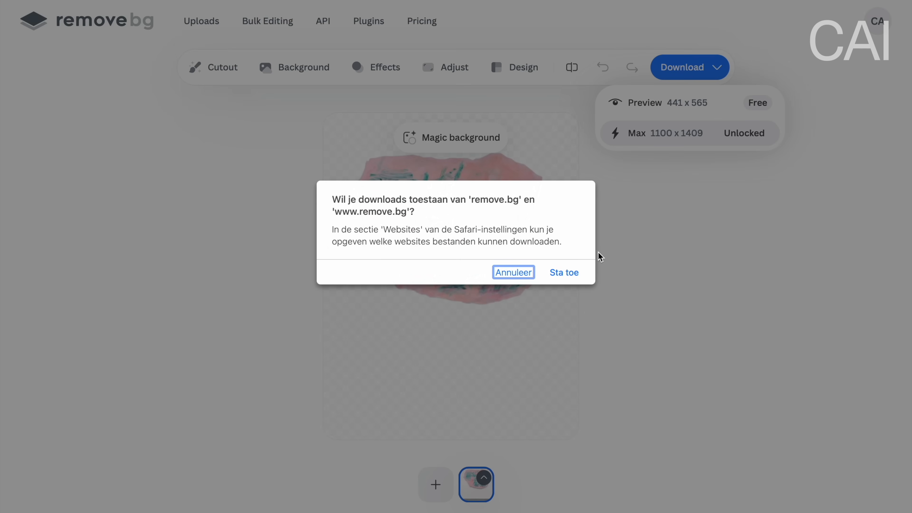
{"action": "left_click", "coordinate": [569, 272]}
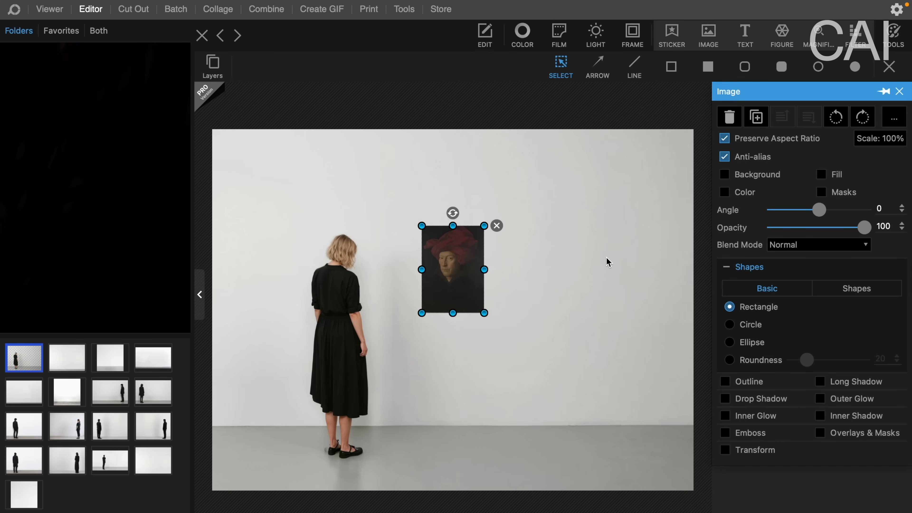
Switch back to PhotoScape X and move the portrait to the empty wall on the woman's left.
{"action": "left_click", "coordinate": [606, 257]}
{"action": "left_click_drag", "start_coordinate": [466, 263], "coordinate": [272, 260]}
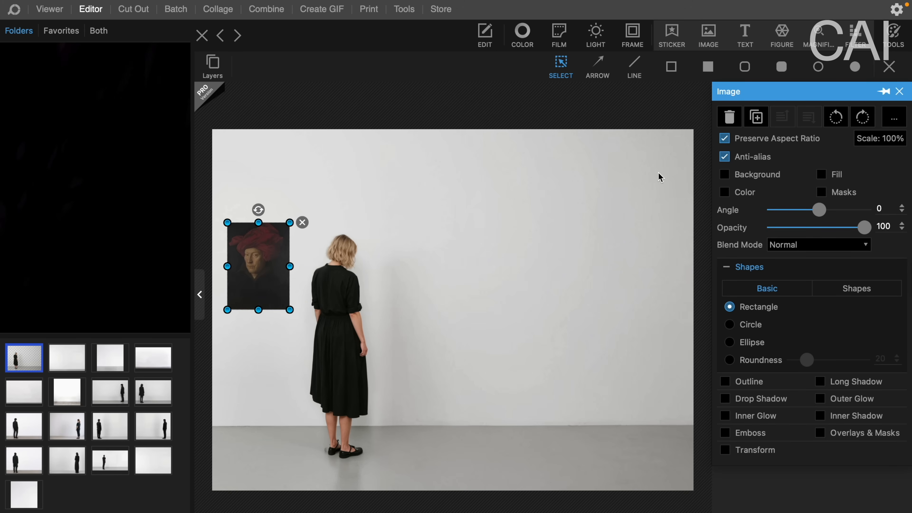
Insert both downloaded pink-and-teal cutouts from Downloads and place the smaller one near the wall's right edge.
{"action": "left_click", "coordinate": [717, 38]}
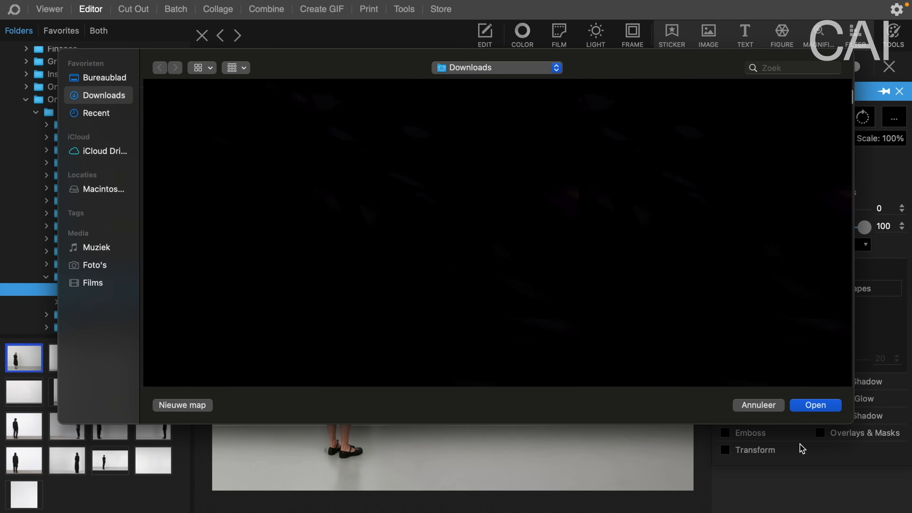
{"action": "left_click", "coordinate": [820, 405]}
{"action": "left_click_drag", "start_coordinate": [483, 274], "coordinate": [640, 284]}
Shrink the large cutout, enlarge the small one to about the same size and arrange them side by side on the wall.
{"action": "left_click", "coordinate": [493, 277]}
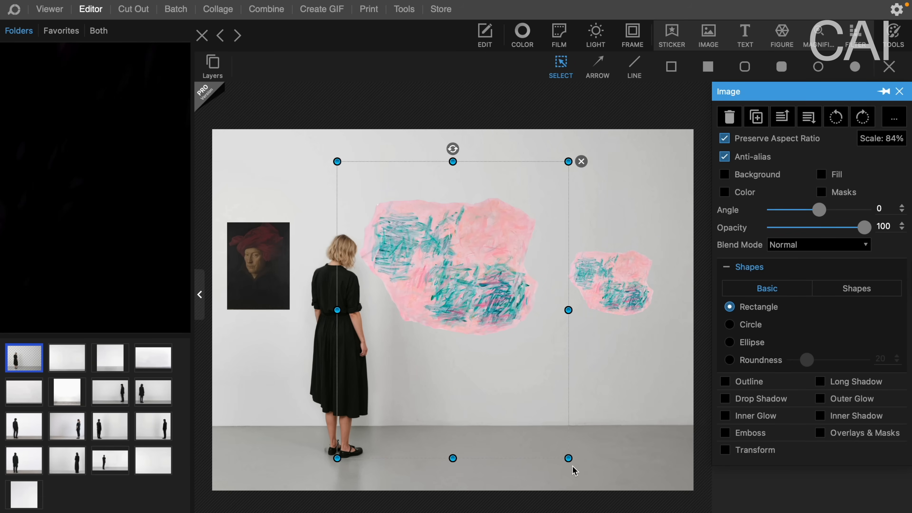
{"action": "left_click_drag", "start_coordinate": [568, 458], "coordinate": [518, 394]}
{"action": "left_click_drag", "start_coordinate": [471, 359], "coordinate": [503, 384]}
{"action": "left_click", "coordinate": [603, 286]}
{"action": "left_click_drag", "start_coordinate": [557, 233], "coordinate": [488, 146]}
{"action": "left_click_drag", "start_coordinate": [588, 239], "coordinate": [617, 283]}
{"action": "left_click", "coordinate": [510, 161]}
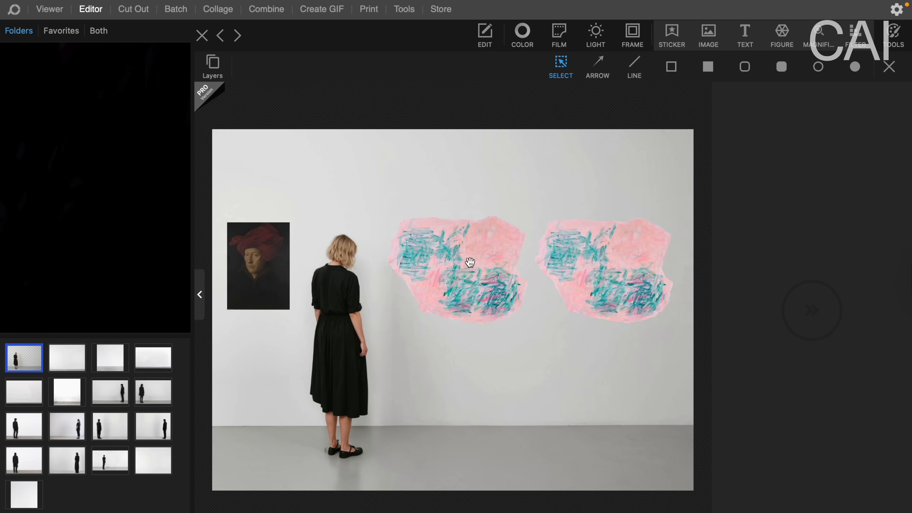
Delete the high-resolution cutout beside the woman and move the enlarged preview cutout into its place.
{"action": "left_click", "coordinate": [456, 281]}
{"action": "key", "text": "Delete"}
{"action": "left_click_drag", "start_coordinate": [610, 291], "coordinate": [459, 290]}
{"action": "left_click", "coordinate": [603, 273]}
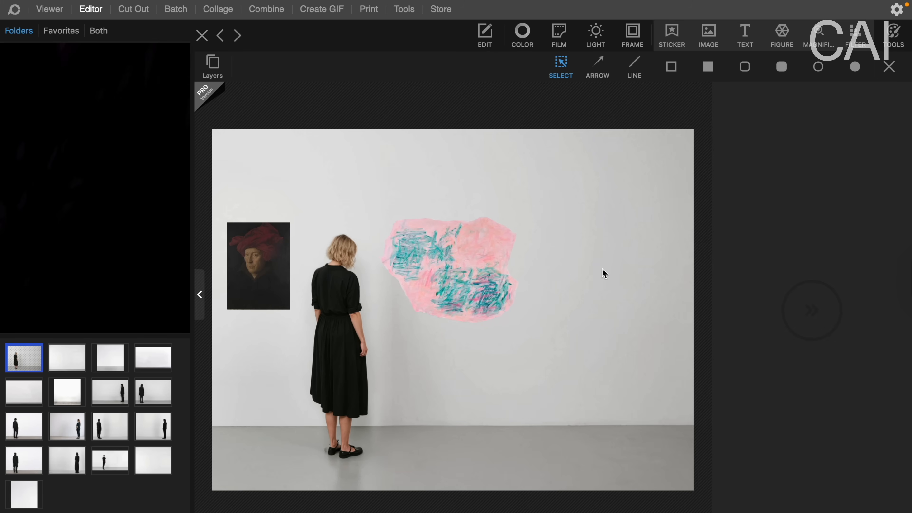
Delete the remaining pink-and-teal cutout and move the portrait back to the wall on the woman's right.
{"action": "left_click", "coordinate": [502, 288]}
{"action": "key", "text": "Delete"}
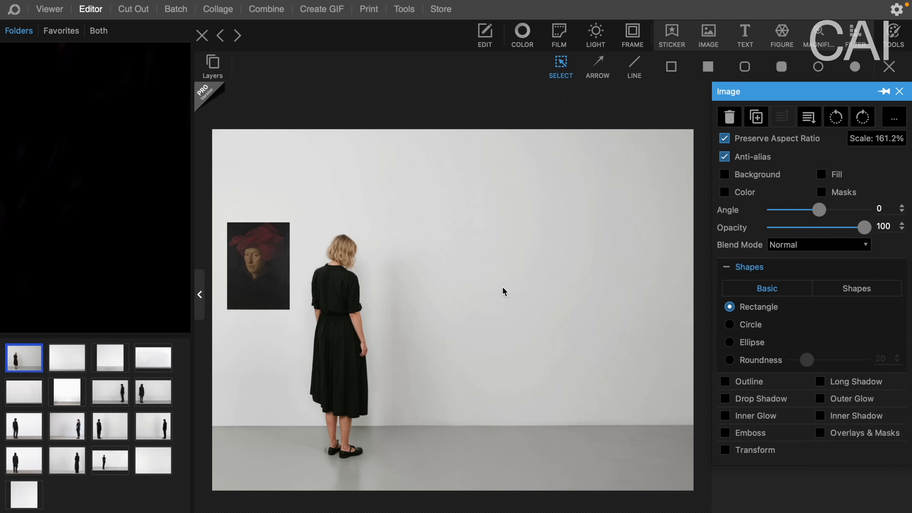
{"action": "left_click_drag", "start_coordinate": [264, 270], "coordinate": [459, 270]}
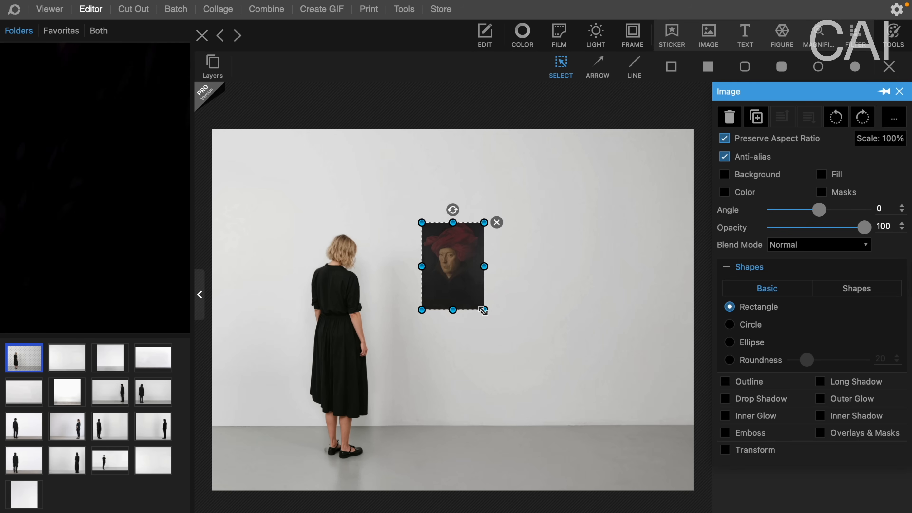
Try the portrait at 72.7% scale and at 315.3%, centring the oversized version on the wall.
{"action": "left_click_drag", "start_coordinate": [484, 311], "coordinate": [453, 255]}
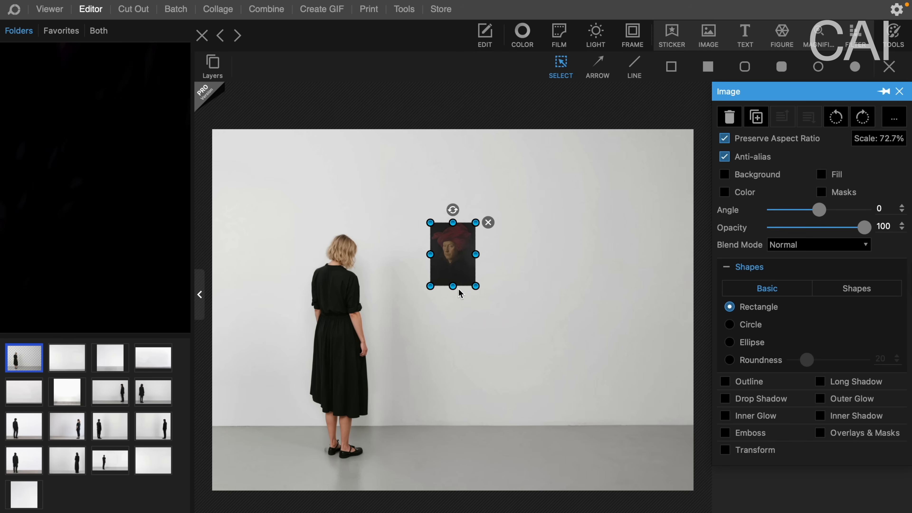
{"action": "left_click_drag", "start_coordinate": [475, 286], "coordinate": [627, 498]}
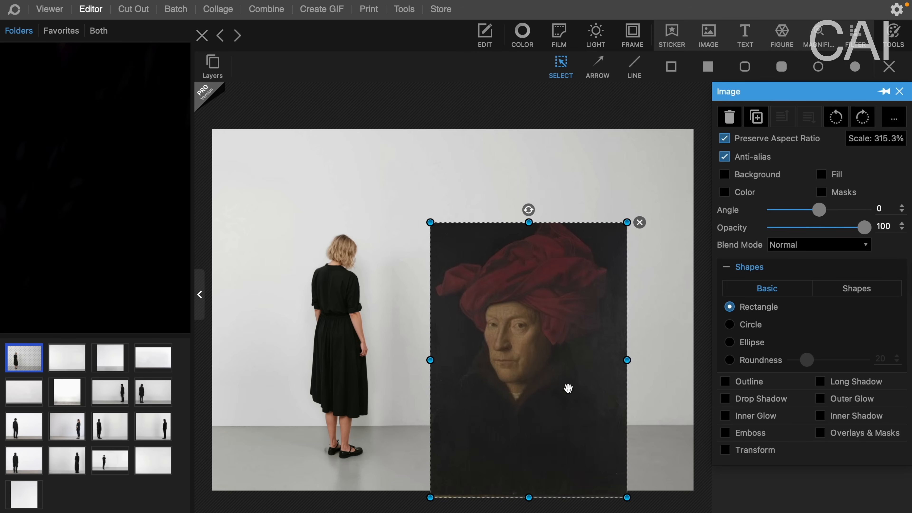
{"action": "left_click_drag", "start_coordinate": [567, 388], "coordinate": [492, 328]}
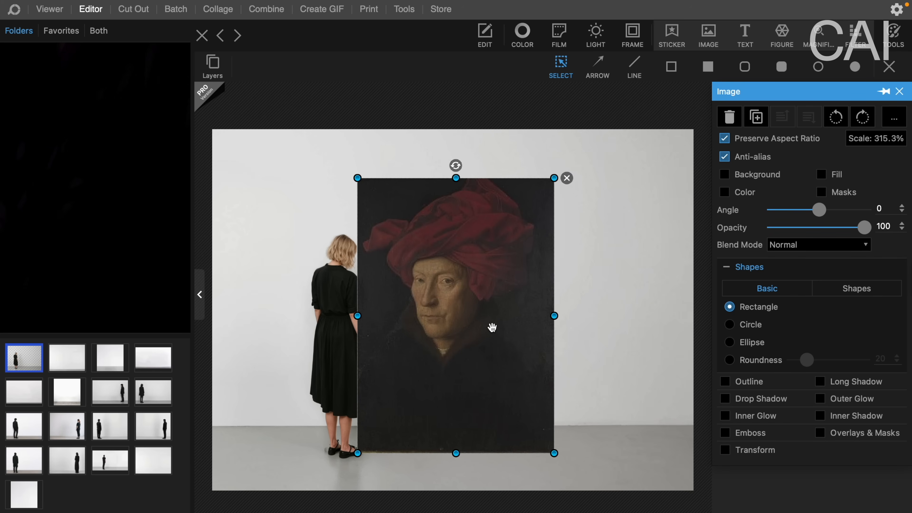
Scale the portrait to 77.9% and hold it against the woman's head and feet, resizing it to match her proportions.
{"action": "left_click_drag", "start_coordinate": [554, 454], "coordinate": [405, 252]}
{"action": "left_click_drag", "start_coordinate": [383, 213], "coordinate": [380, 236]}
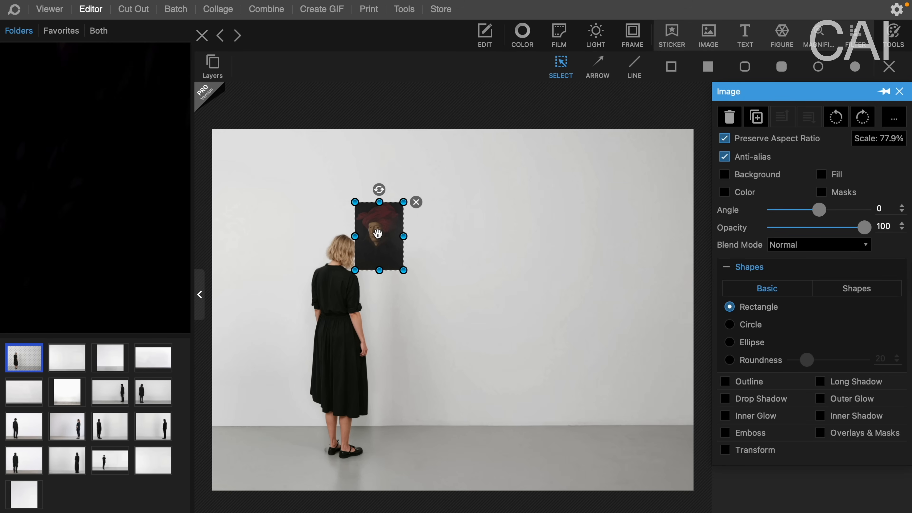
{"action": "left_click_drag", "start_coordinate": [378, 234], "coordinate": [369, 421]}
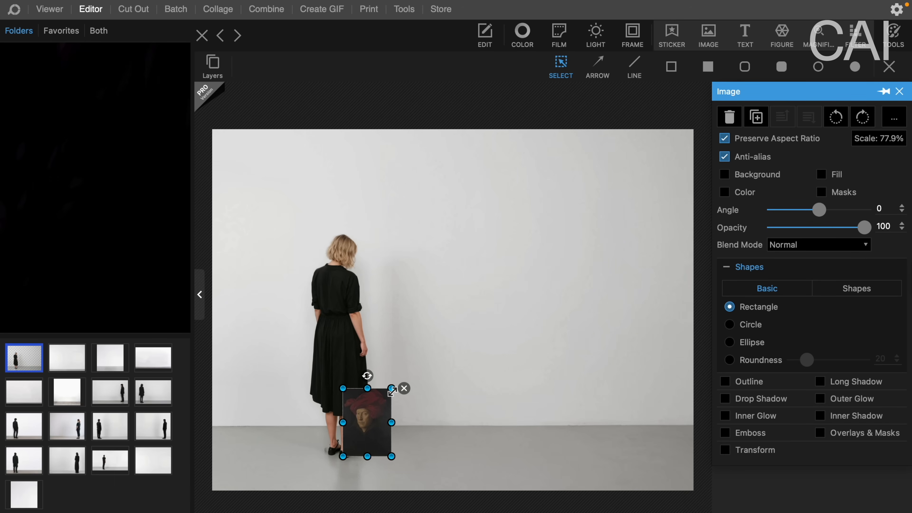
{"action": "left_click_drag", "start_coordinate": [391, 390], "coordinate": [428, 338]}
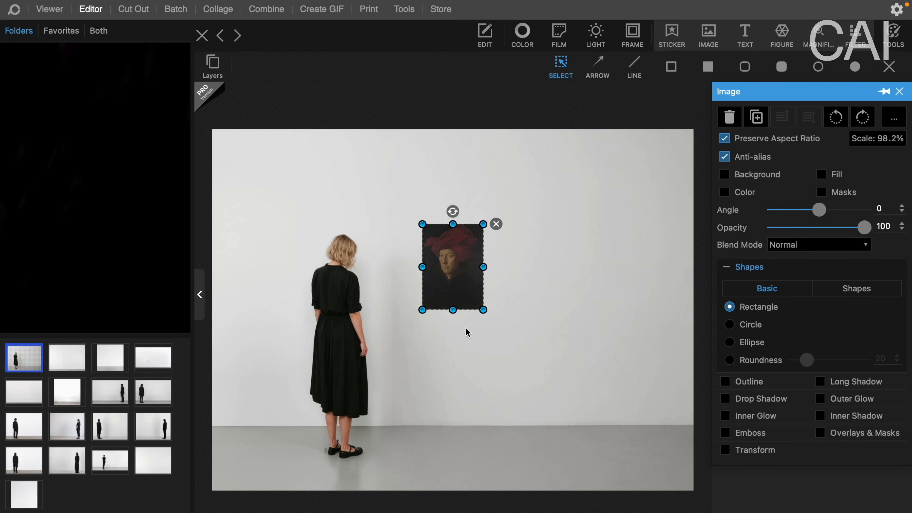
Scale the portrait to 84.6% and hang it slightly lower on the wall beside the woman.
{"action": "left_click", "coordinate": [466, 327]}
{"action": "left_click", "coordinate": [466, 296]}
{"action": "left_click_drag", "start_coordinate": [483, 309], "coordinate": [456, 285]}
{"action": "left_click", "coordinate": [466, 358]}
{"action": "left_click", "coordinate": [474, 350]}
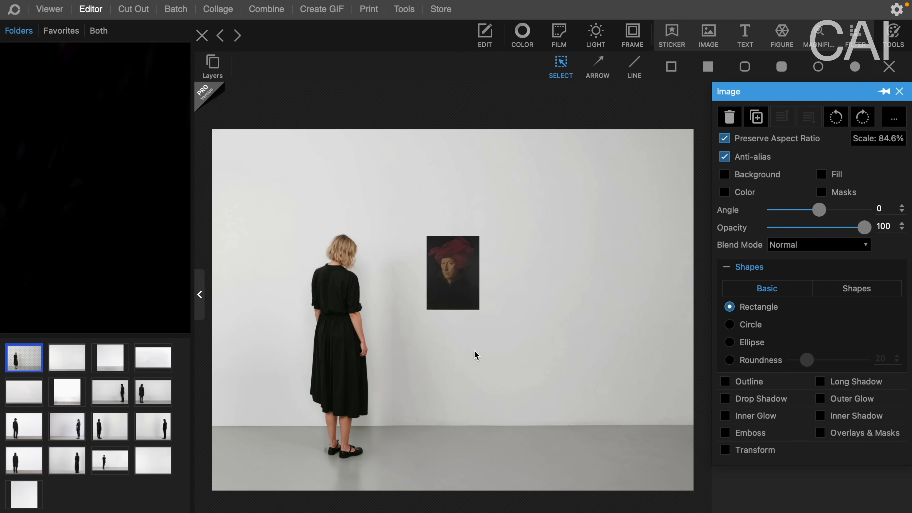
Add a drop shadow to the portrait on the wall with the default shadow settings.
{"action": "scroll", "coordinate": [452, 342], "scroll_direction": "up", "scroll_amount": 5}
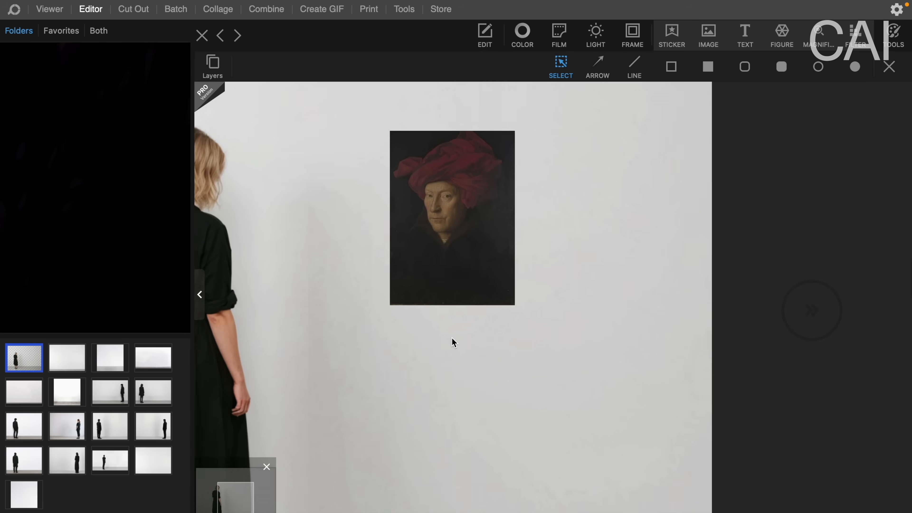
{"action": "scroll", "coordinate": [440, 283], "scroll_direction": "up", "scroll_amount": 5}
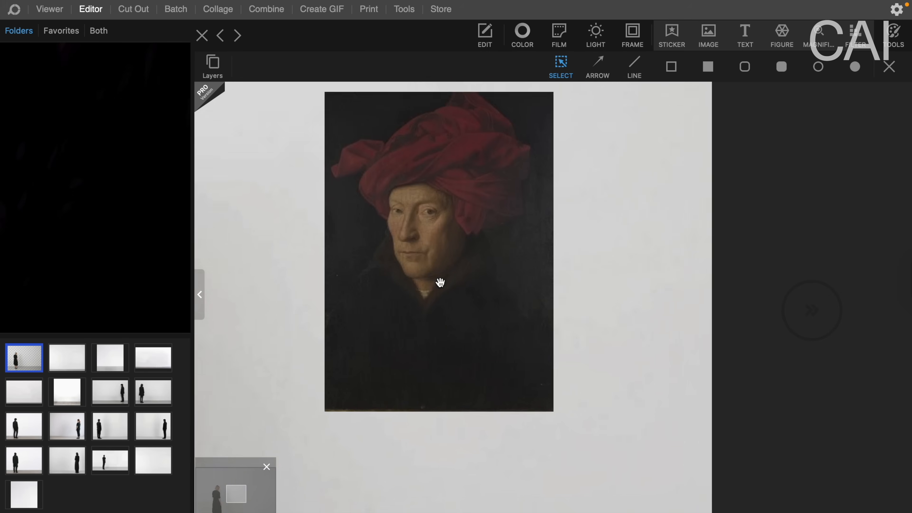
{"action": "left_click", "coordinate": [440, 283]}
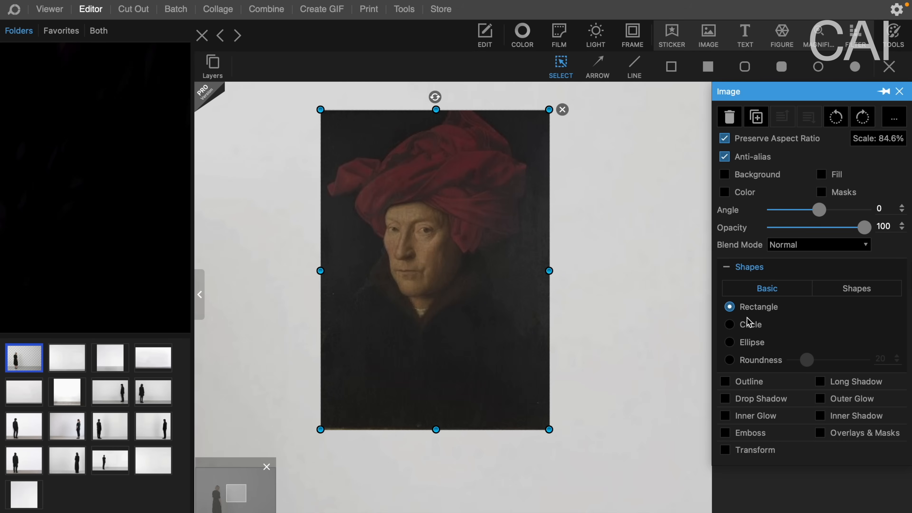
{"action": "left_click", "coordinate": [726, 399]}
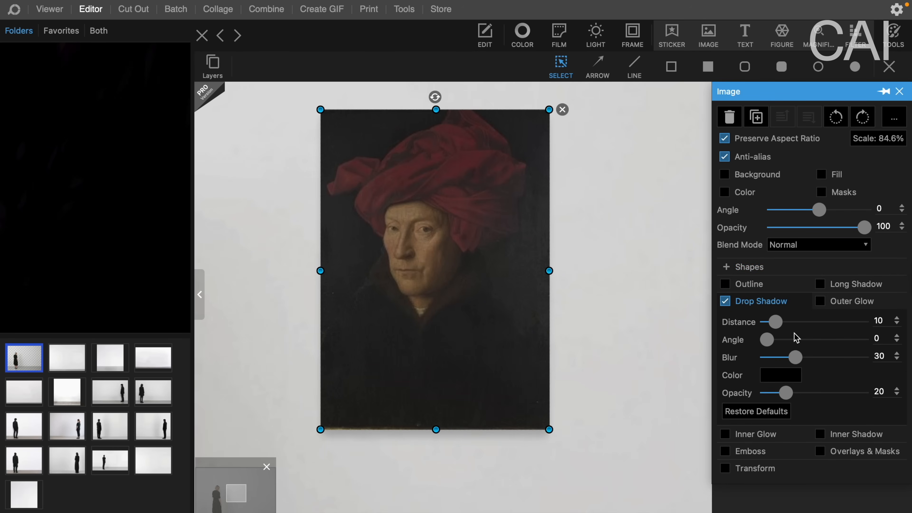
{"action": "scroll", "coordinate": [569, 370], "scroll_direction": "down", "scroll_amount": 3}
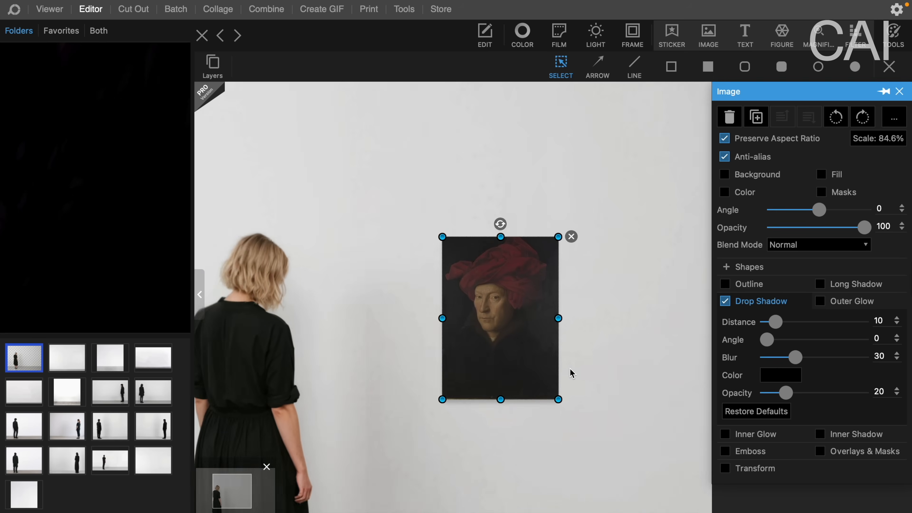
{"action": "scroll", "coordinate": [570, 368], "scroll_direction": "down", "scroll_amount": 3}
{"action": "left_click", "coordinate": [570, 368]}
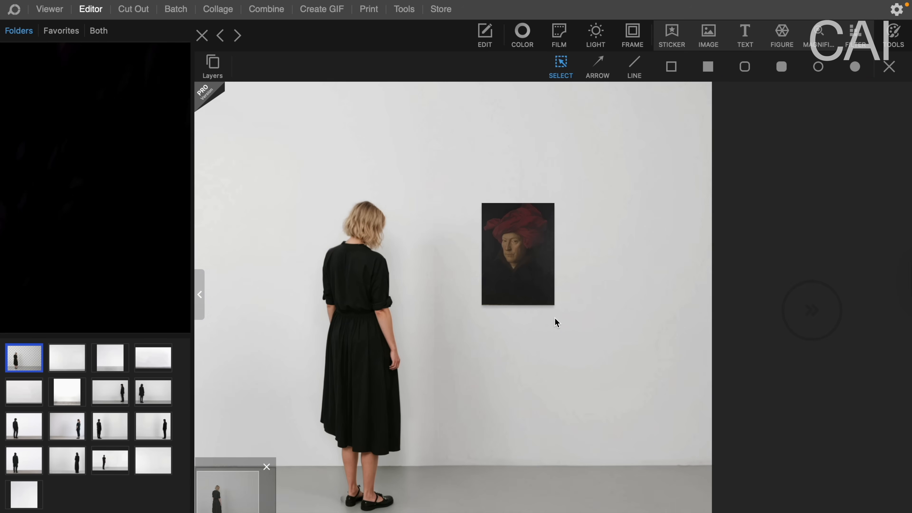
{"action": "scroll", "coordinate": [556, 323], "scroll_direction": "down", "scroll_amount": 1}
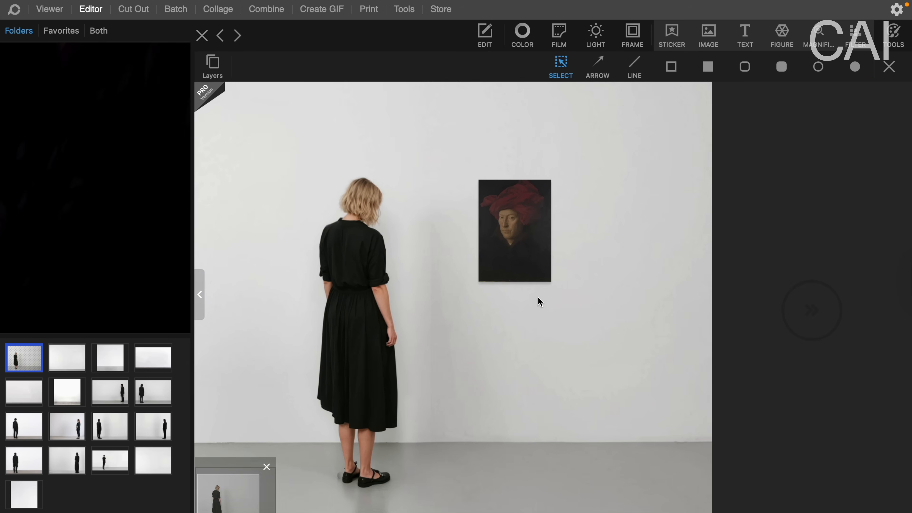
Try a drop shadow distance of 27 on the portrait and check it against the whole wall.
{"action": "left_click", "coordinate": [526, 261]}
{"action": "left_click_drag", "start_coordinate": [785, 322], "coordinate": [792, 322]}
{"action": "left_click", "coordinate": [613, 372]}
{"action": "scroll", "coordinate": [612, 373], "scroll_direction": "right", "scroll_amount": 3}
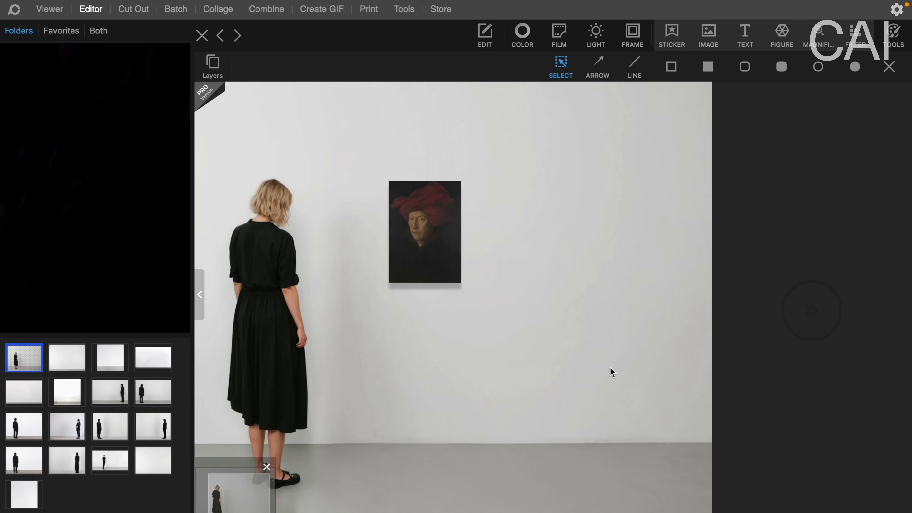
{"action": "scroll", "coordinate": [609, 367], "scroll_direction": "down", "scroll_amount": 3}
Set the portrait's drop shadow distance to 10.
{"action": "left_click", "coordinate": [474, 293]}
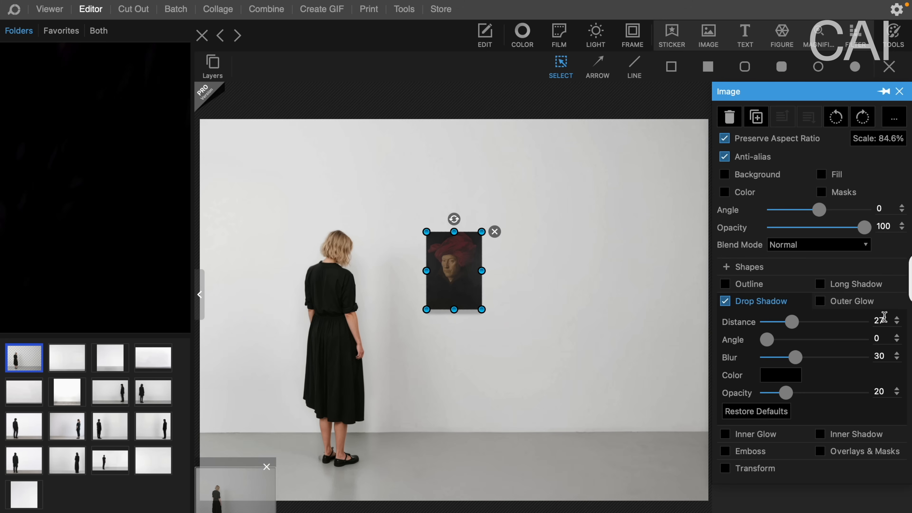
{"action": "double_click", "coordinate": [880, 321]}
{"action": "type", "text": "10"}
{"action": "key", "text": "Return"}
{"action": "left_click", "coordinate": [627, 313]}
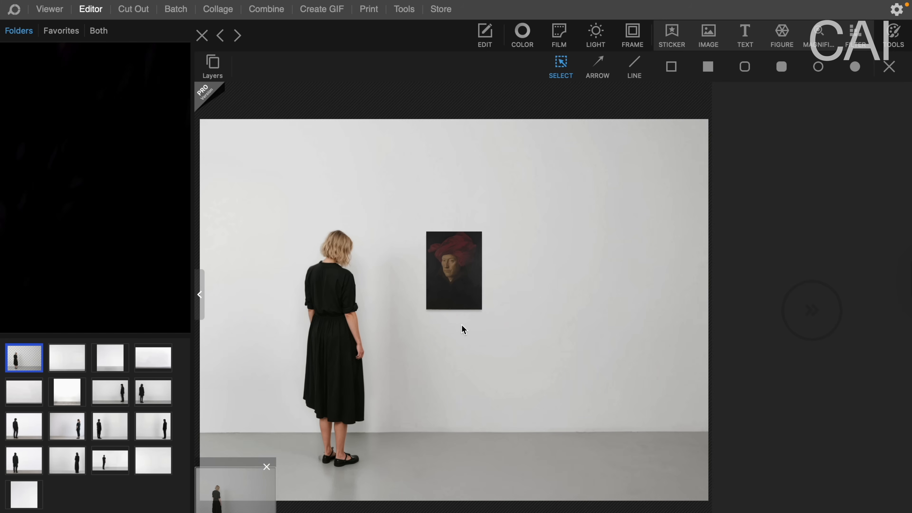
Inspect the shadow along the portrait's edges up close and turn off its drop shadow.
{"action": "left_click", "coordinate": [463, 304]}
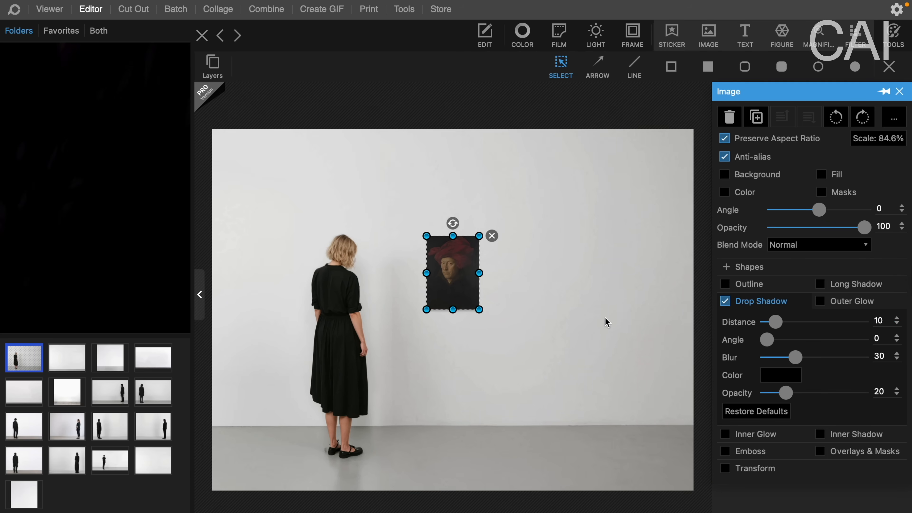
{"action": "left_click", "coordinate": [457, 375]}
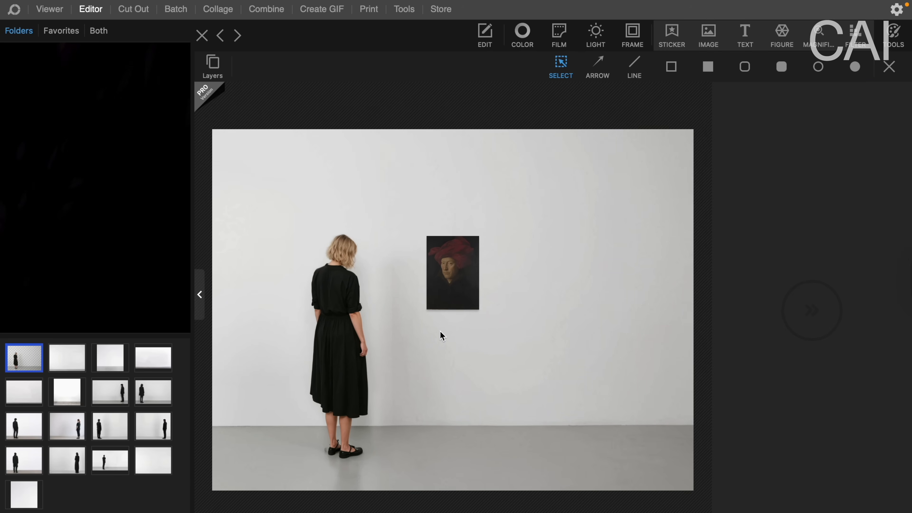
{"action": "scroll", "coordinate": [439, 330], "scroll_direction": "up", "scroll_amount": 10}
{"action": "scroll", "coordinate": [440, 331], "scroll_direction": "up", "scroll_amount": 5}
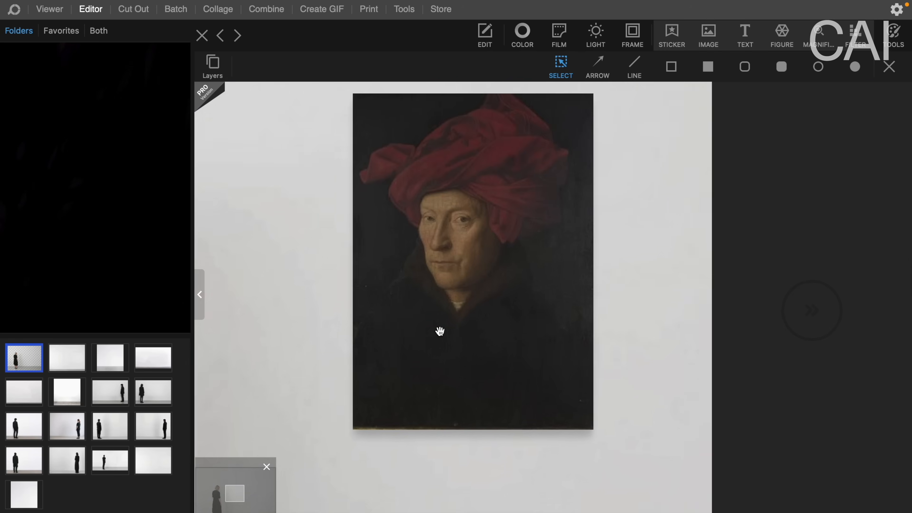
{"action": "scroll", "coordinate": [439, 330], "scroll_direction": "up", "scroll_amount": 3}
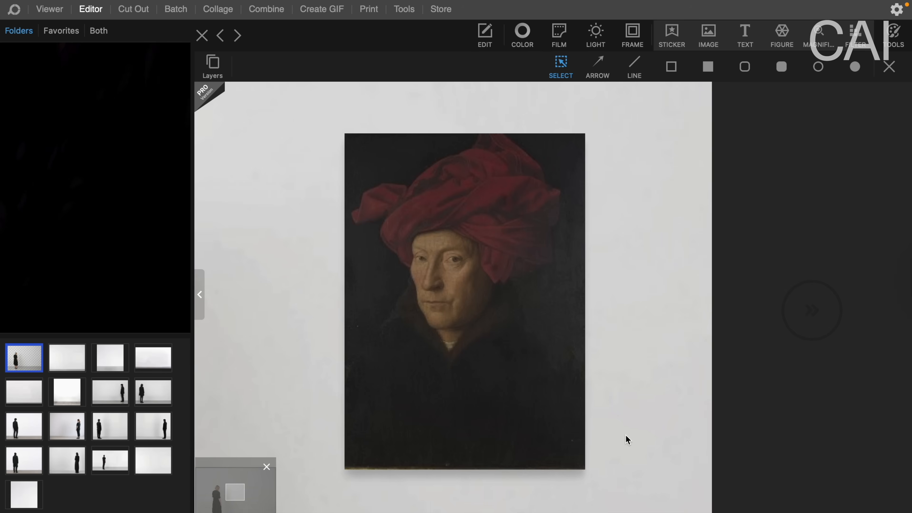
{"action": "left_click", "coordinate": [542, 394]}
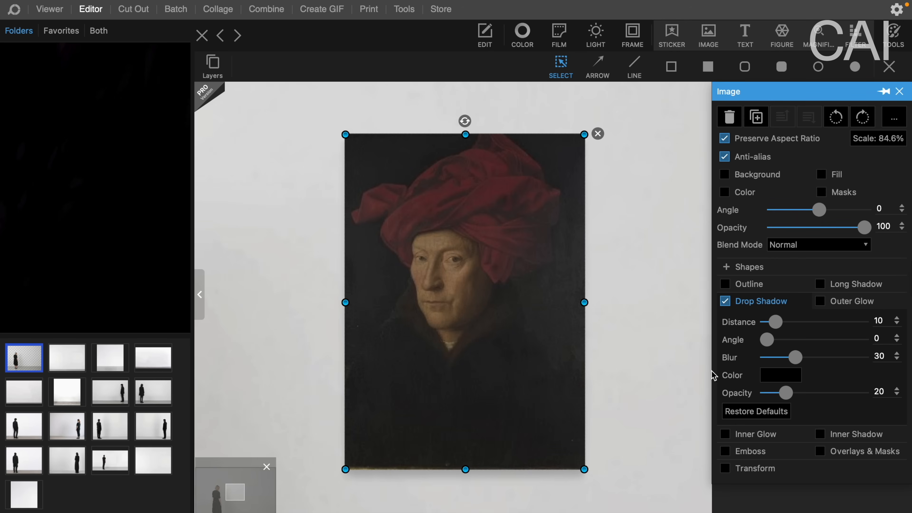
{"action": "left_click", "coordinate": [726, 302]}
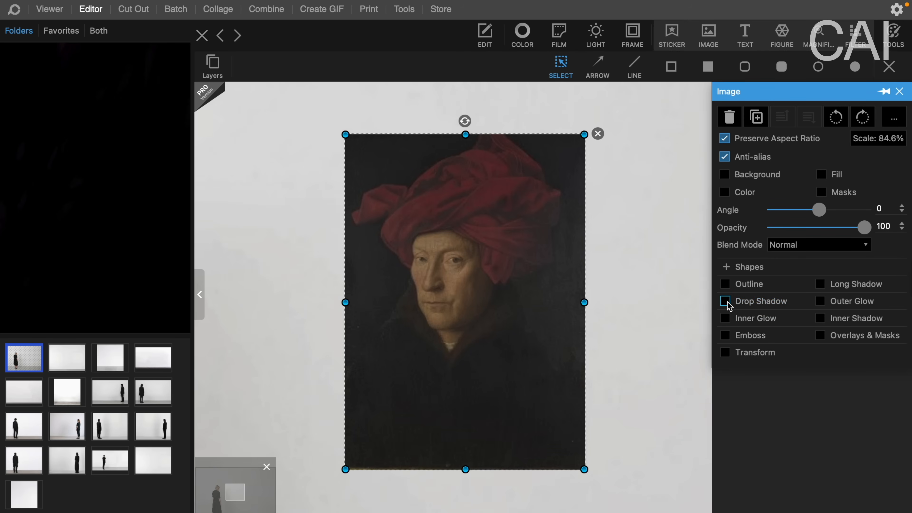
Place a duplicate of the portrait, scaled to 81.1% and centred, behind the original.
{"action": "right_click", "coordinate": [452, 365]}
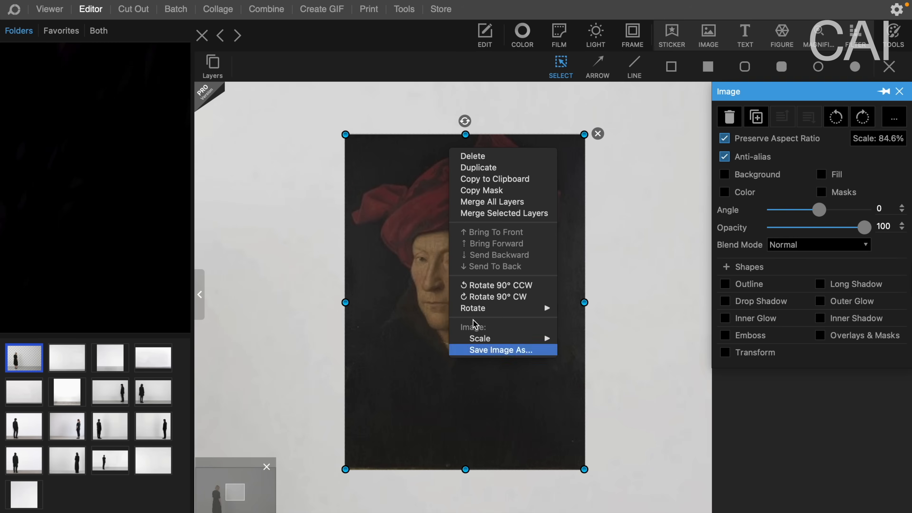
{"action": "left_click", "coordinate": [501, 172]}
{"action": "left_click_drag", "start_coordinate": [591, 476], "coordinate": [581, 474]}
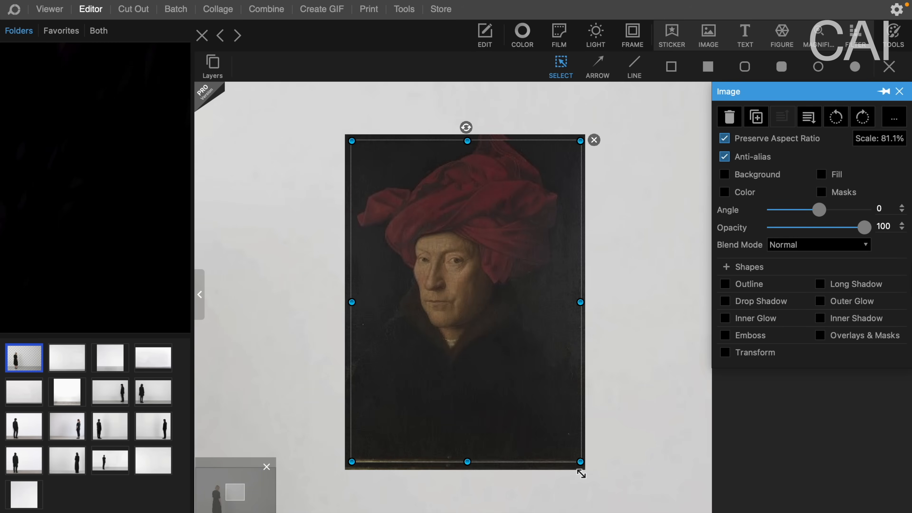
{"action": "left_click_drag", "start_coordinate": [533, 422], "coordinate": [528, 424]}
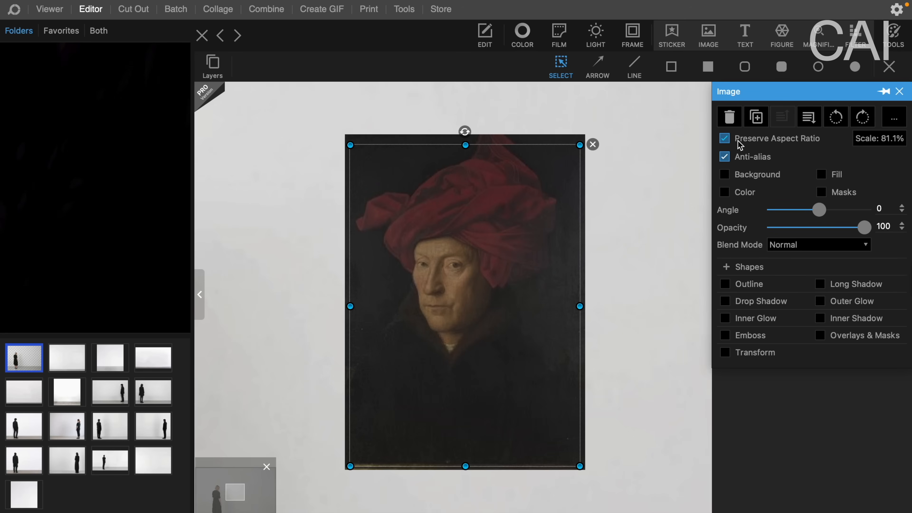
{"action": "left_click", "coordinate": [808, 121]}
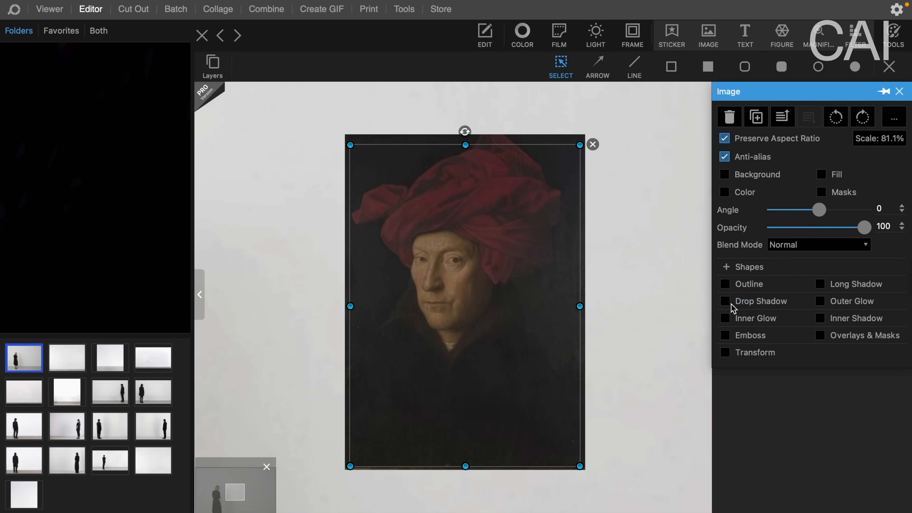
Give the smaller portrait copy behind the original a drop shadow with a distance of 16.
{"action": "left_click", "coordinate": [726, 301]}
{"action": "left_click", "coordinate": [897, 318]}
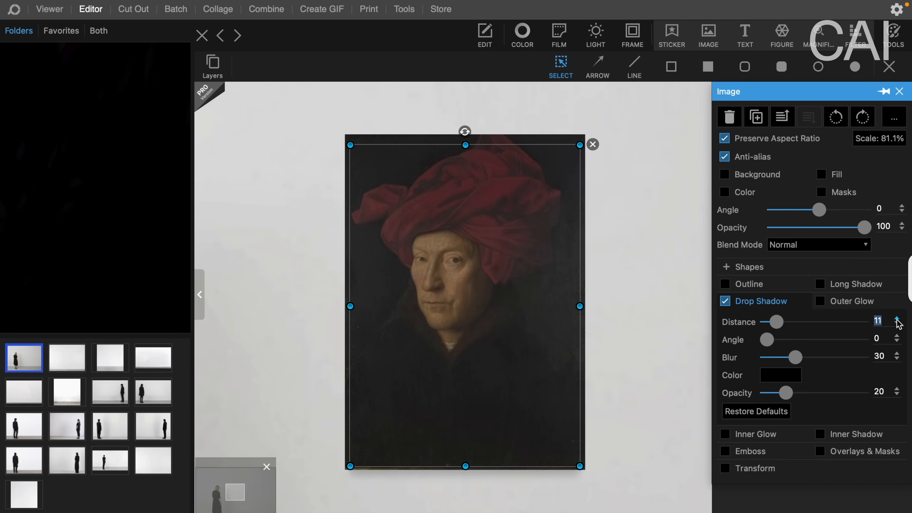
{"action": "left_click", "coordinate": [897, 318]}
{"action": "left_click", "coordinate": [897, 318]}
{"action": "left_click", "coordinate": [896, 319]}
{"action": "left_click", "coordinate": [896, 319]}
{"action": "left_click", "coordinate": [897, 318]}
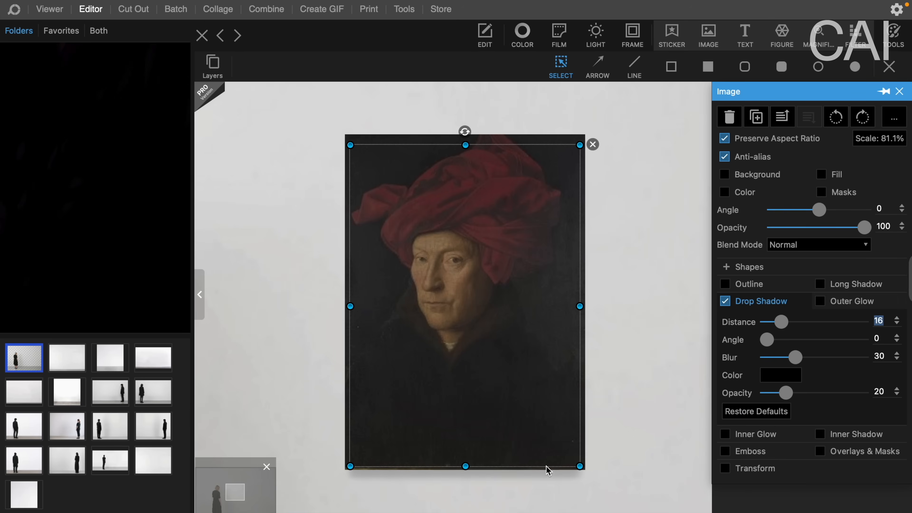
{"action": "left_click", "coordinate": [609, 489]}
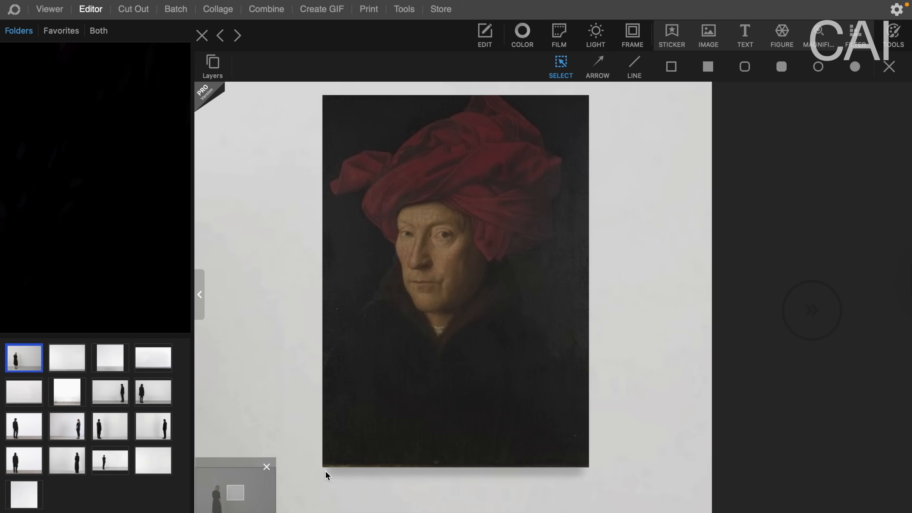
Delete the smaller portrait copy and turn the original portrait's drop shadow back on.
{"action": "scroll", "coordinate": [393, 461], "scroll_direction": "up", "scroll_amount": 2}
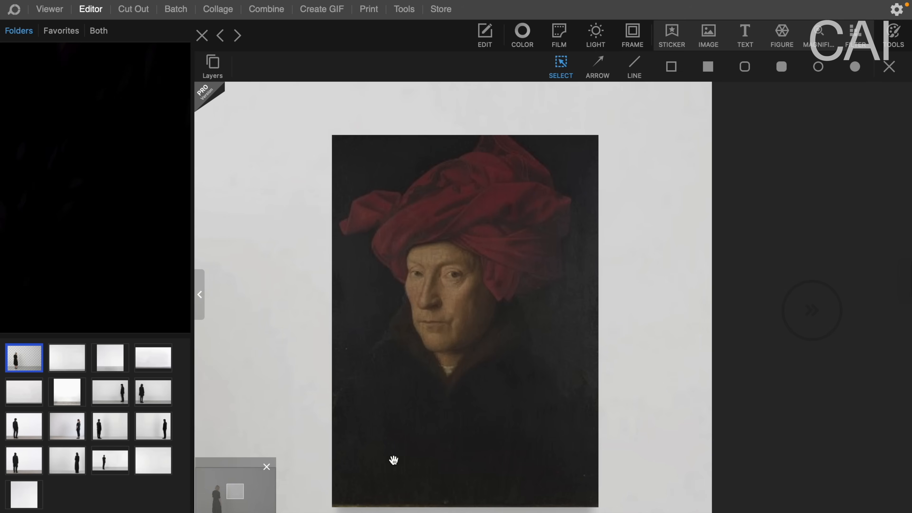
{"action": "left_click", "coordinate": [394, 460]}
{"action": "left_click", "coordinate": [444, 387]}
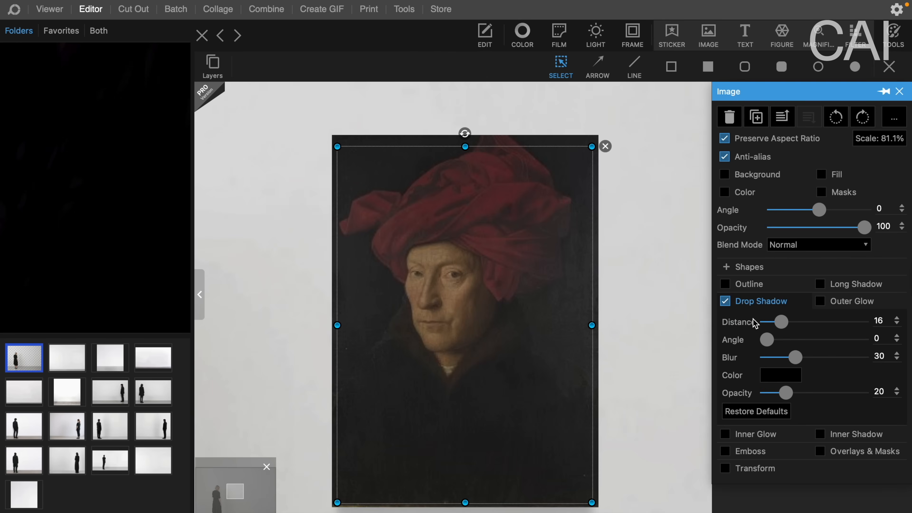
{"action": "key", "text": "Delete"}
{"action": "left_click", "coordinate": [426, 305]}
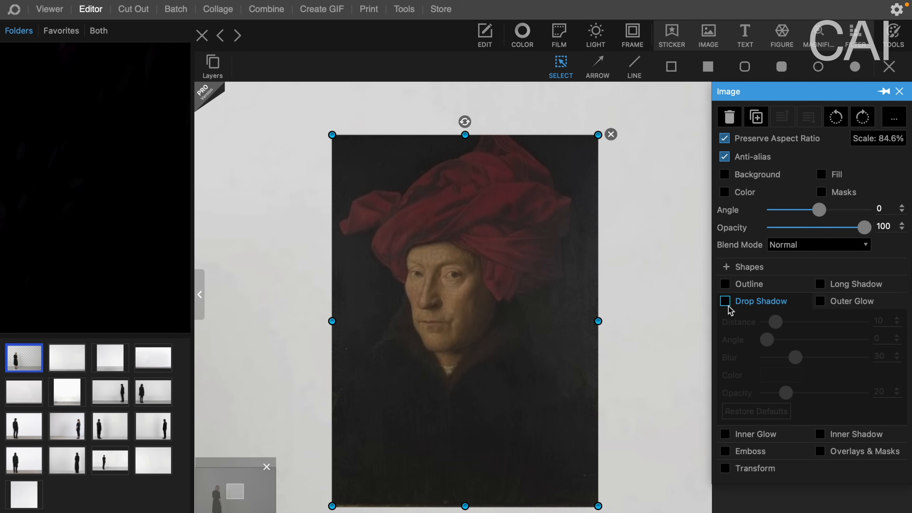
{"action": "left_click", "coordinate": [725, 301]}
{"action": "left_click", "coordinate": [660, 400]}
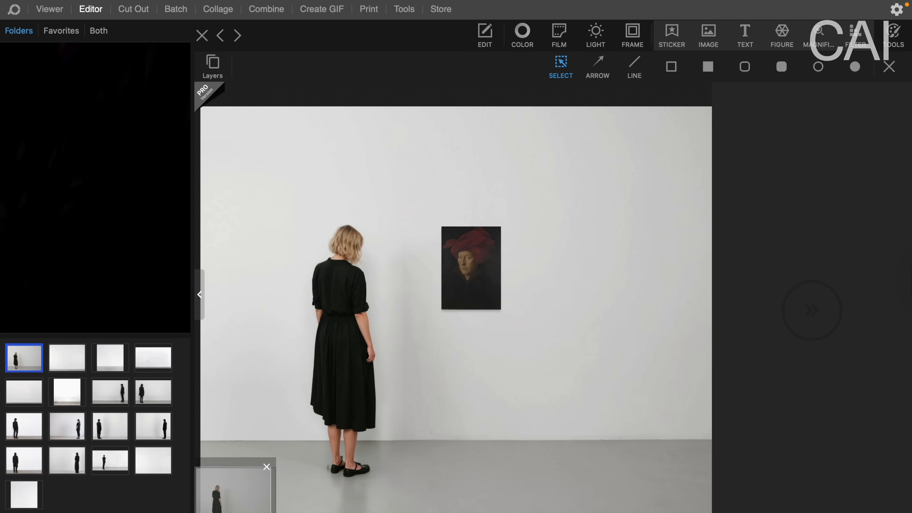
Save the mock-up under the name CAI_T_MU_06_0 in PNG format in the Bureaublad folder.
{"action": "left_click", "coordinate": [880, 512]}
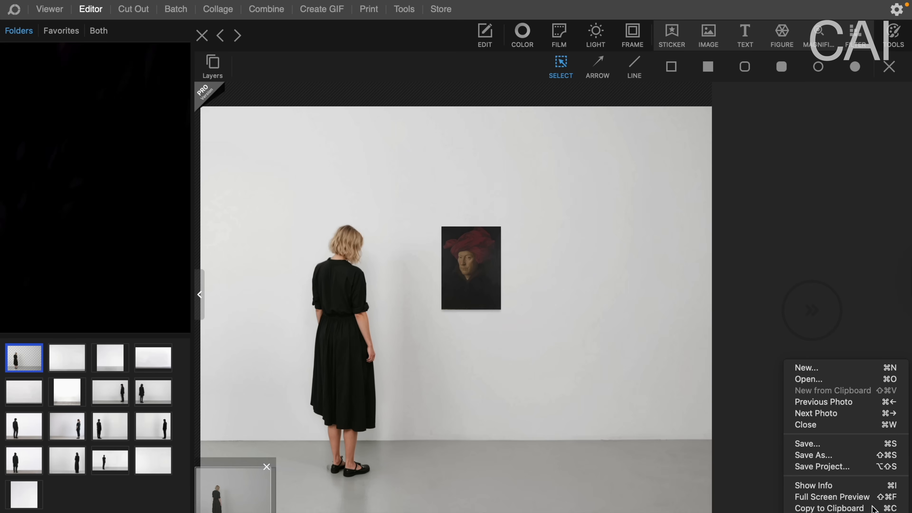
{"action": "left_click", "coordinate": [836, 455]}
{"action": "left_click", "coordinate": [533, 284]}
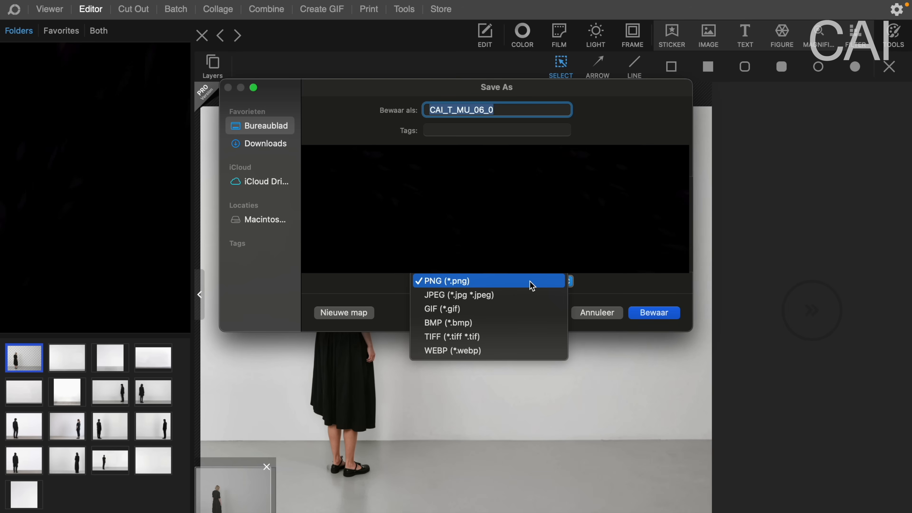
{"action": "left_click", "coordinate": [511, 355]}
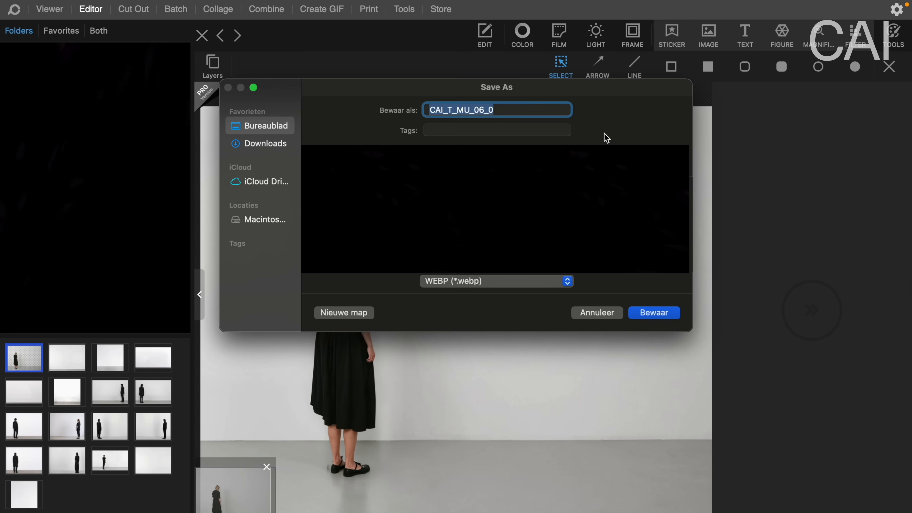
{"action": "left_click", "coordinate": [510, 281]}
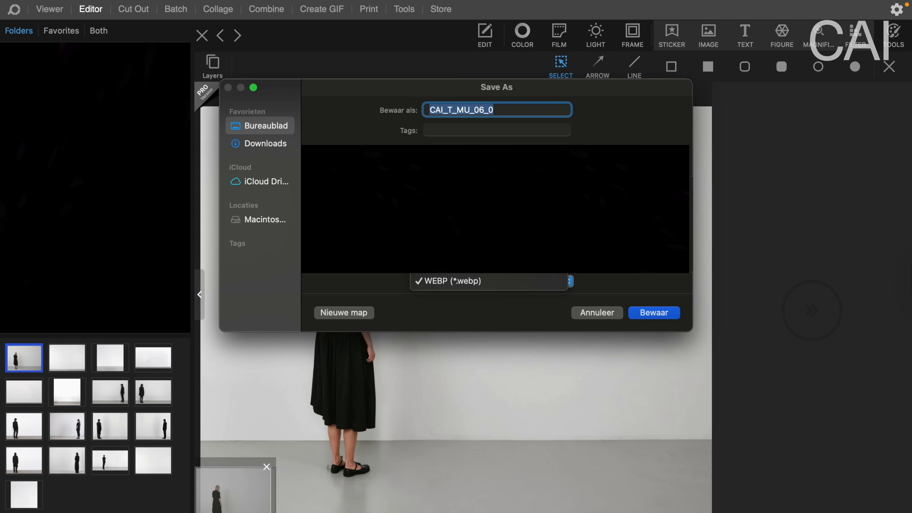
{"action": "left_click", "coordinate": [510, 221]}
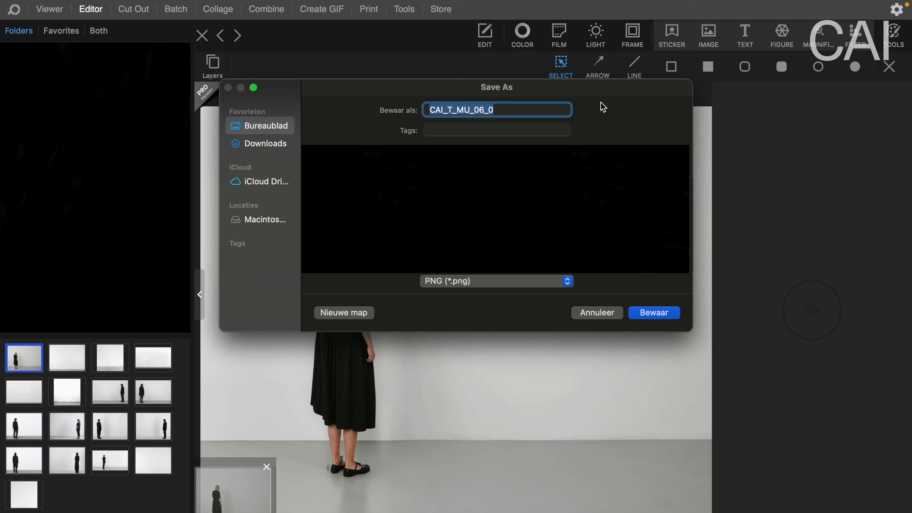
{"action": "key", "text": "Return"}
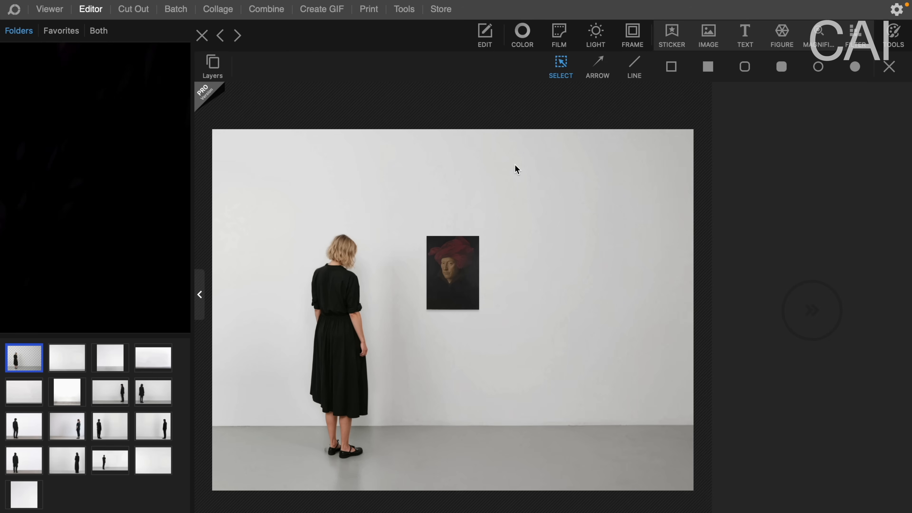
Crop the mock-up with a free ratio to a vertical frame around the woman and the portrait.
{"action": "left_click", "coordinate": [485, 35]}
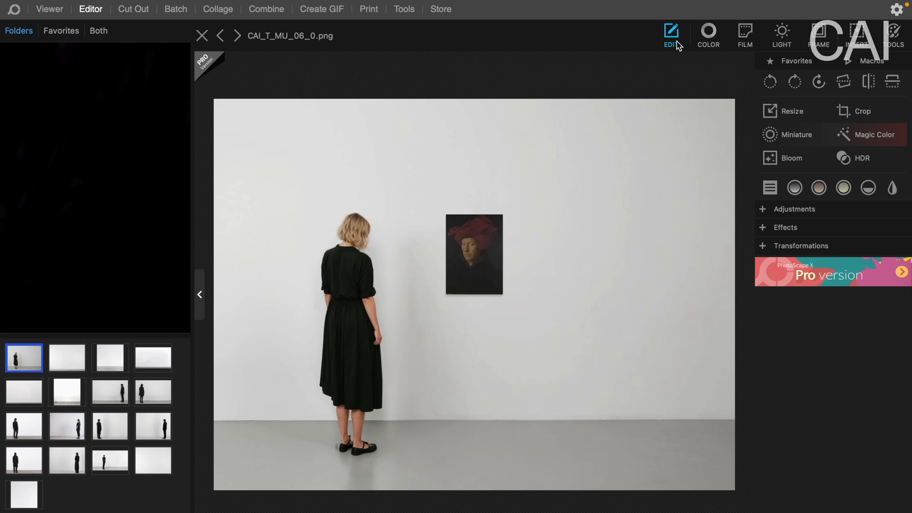
{"action": "left_click", "coordinate": [862, 111]}
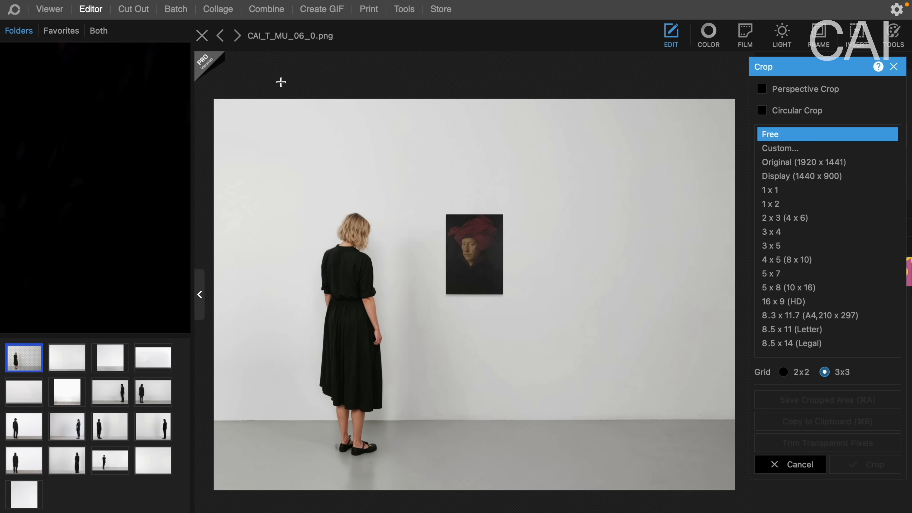
{"action": "left_click_drag", "start_coordinate": [255, 94], "coordinate": [544, 490]}
{"action": "left_click", "coordinate": [871, 463]}
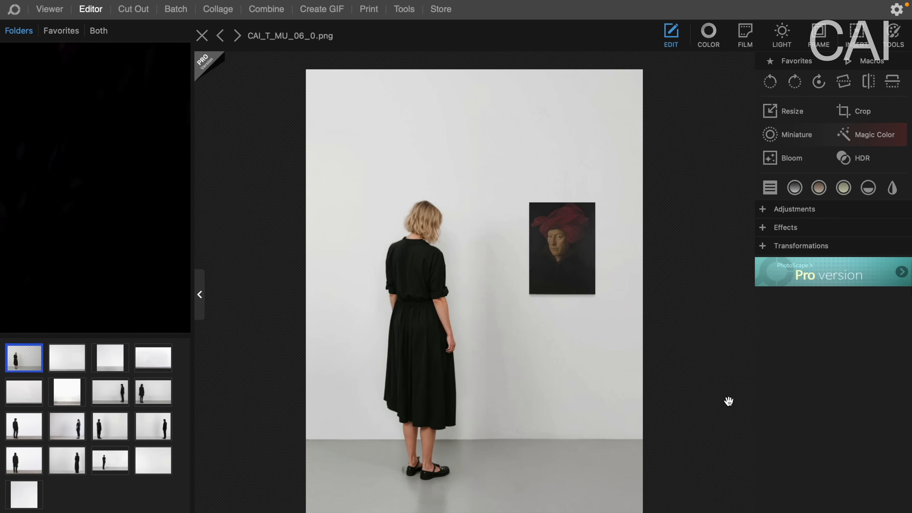